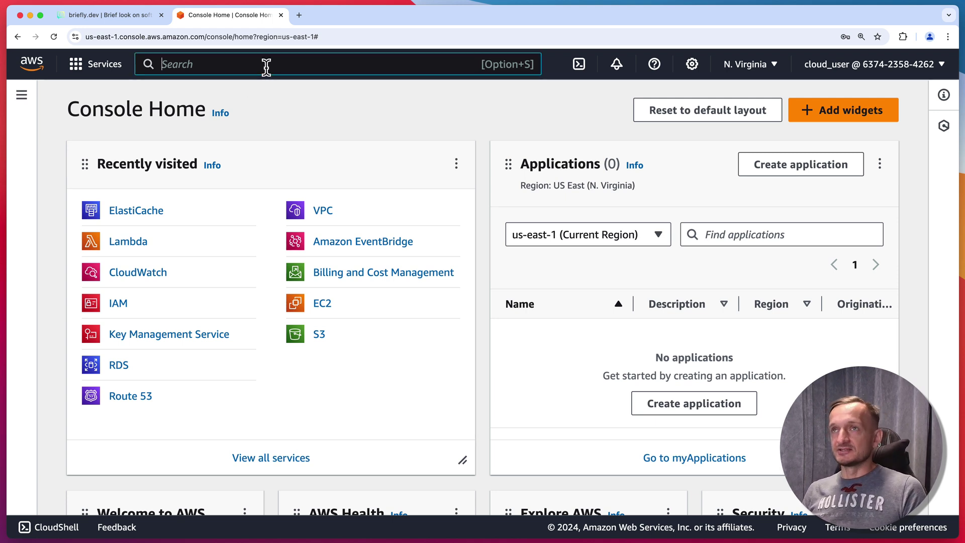
Search the console for "parameter" and open the Systems Manager Parameter Store feature
type("paramt")
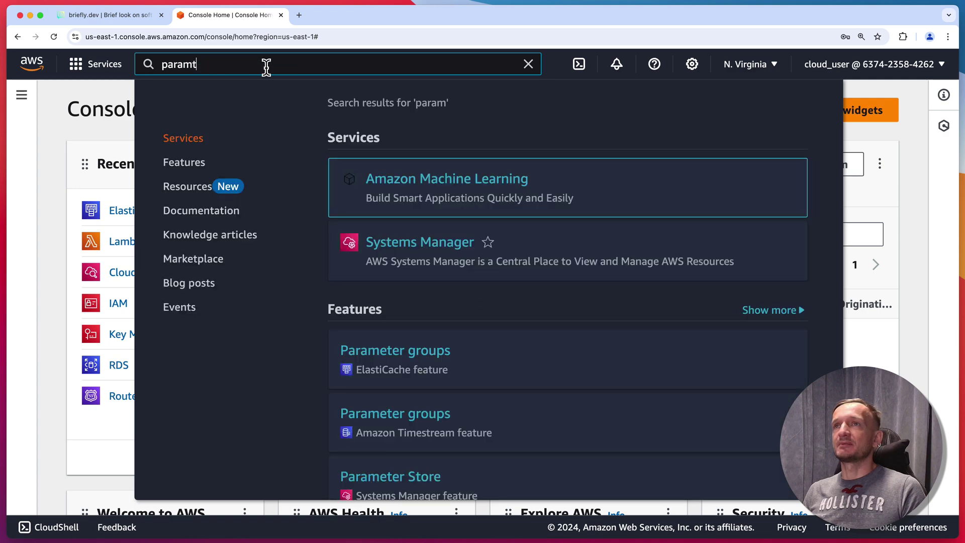
key("BackSpace")
type("eter")
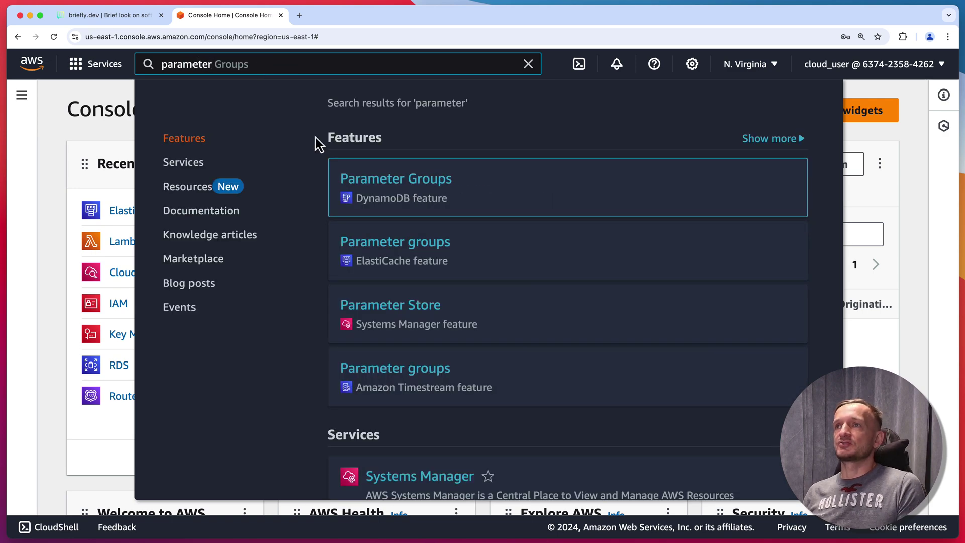
left_click(411, 312)
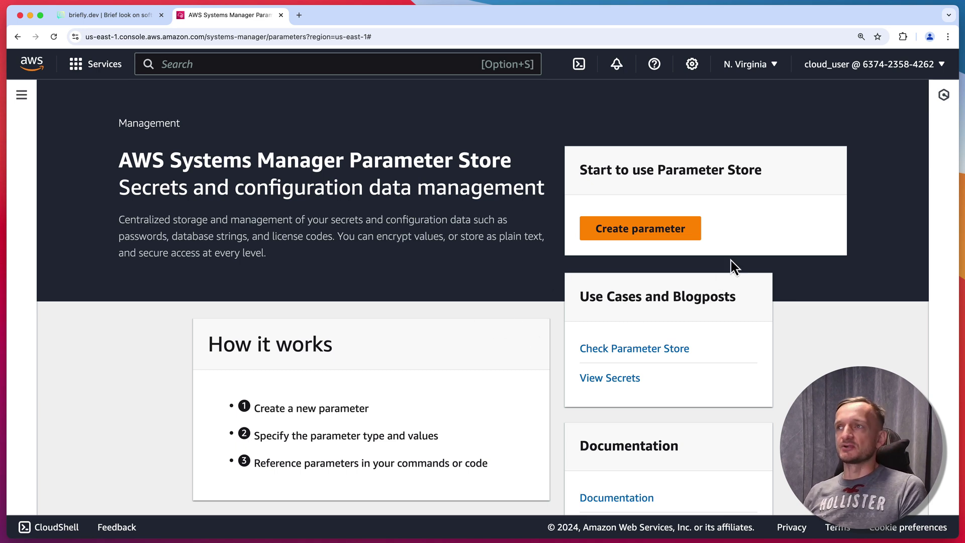
Open the form for creating a new parameter in Parameter Store
left_click(637, 234)
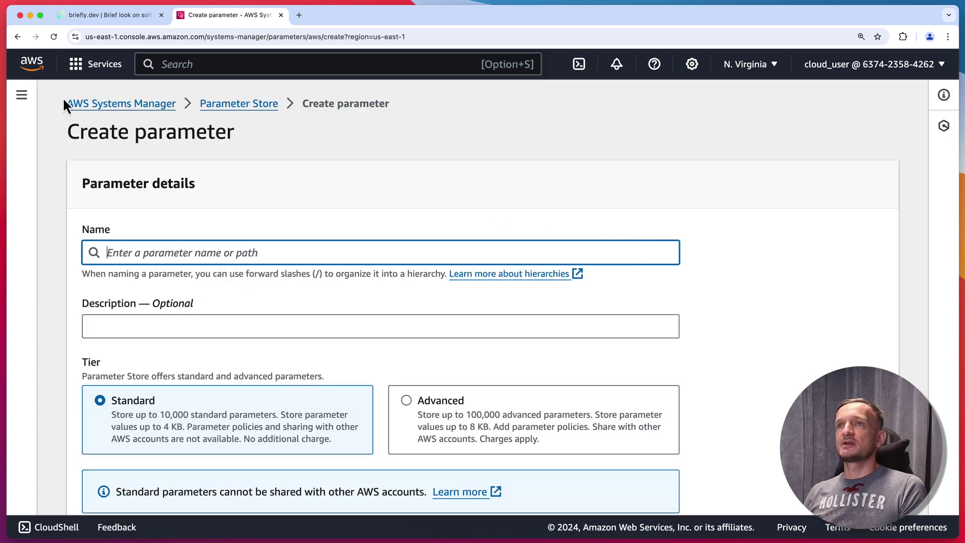
left_click(235, 106)
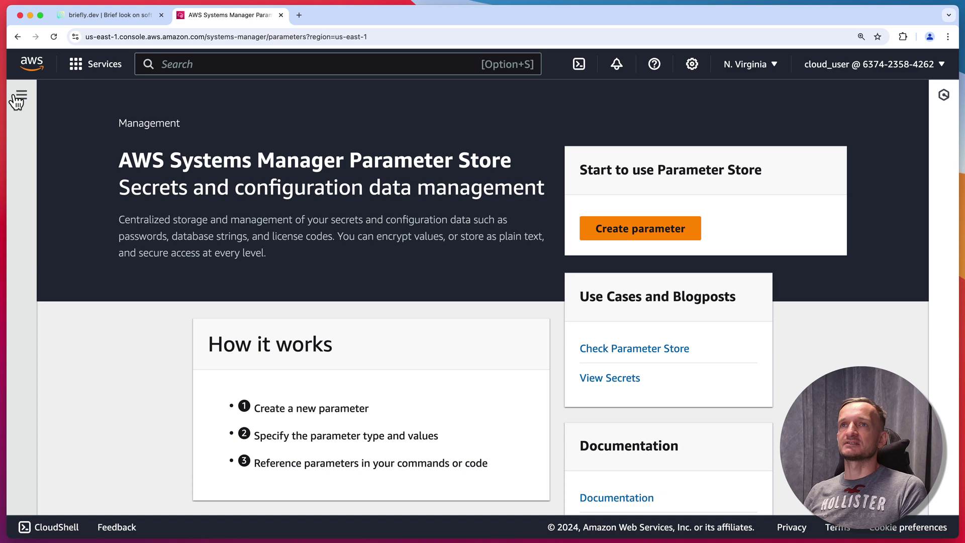
left_click(19, 96)
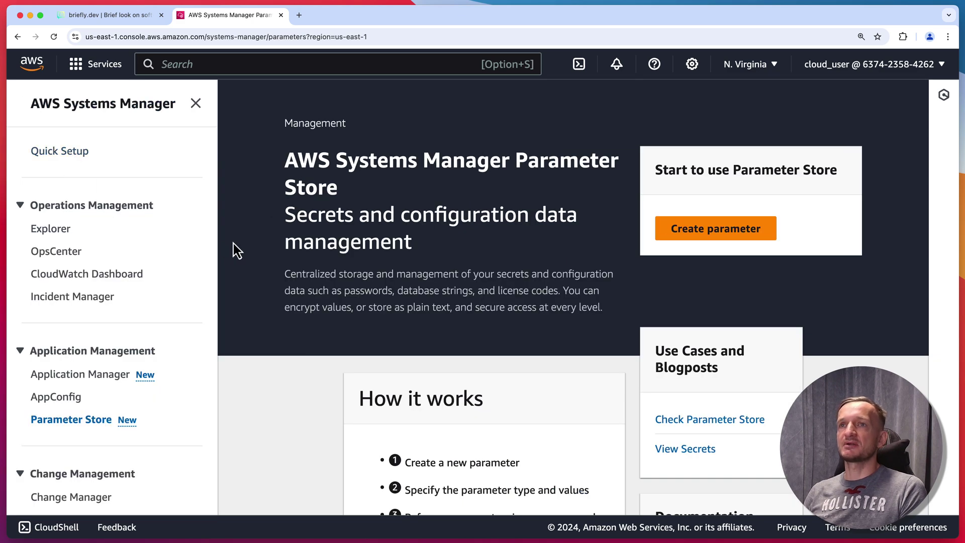
left_click(735, 238)
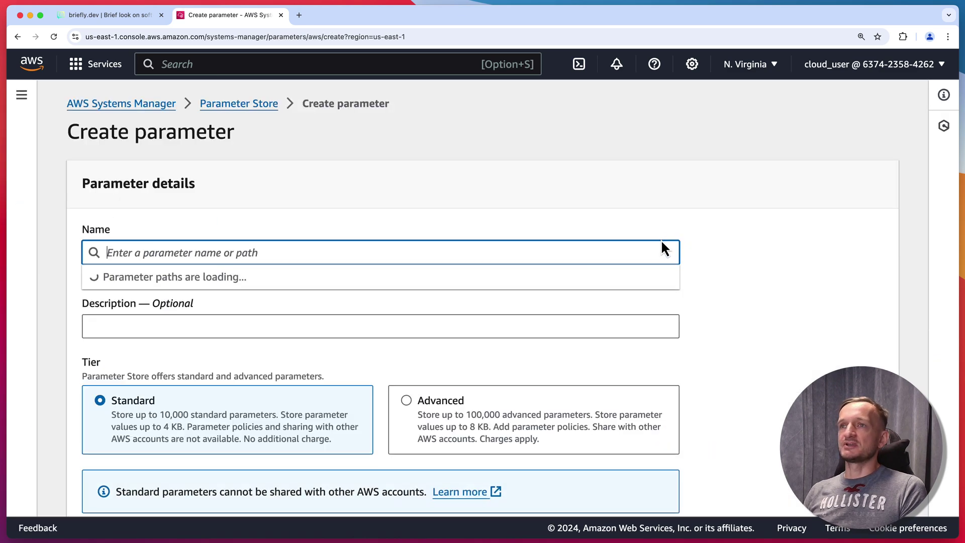
Try the flat parameter name simple_param and clear it again
scroll(619, 187, "down", 1)
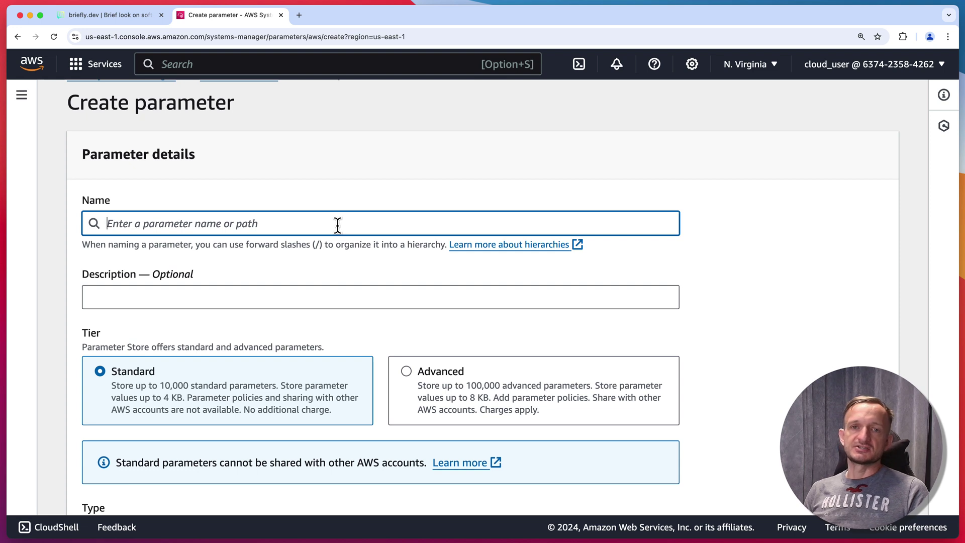
type("simple")
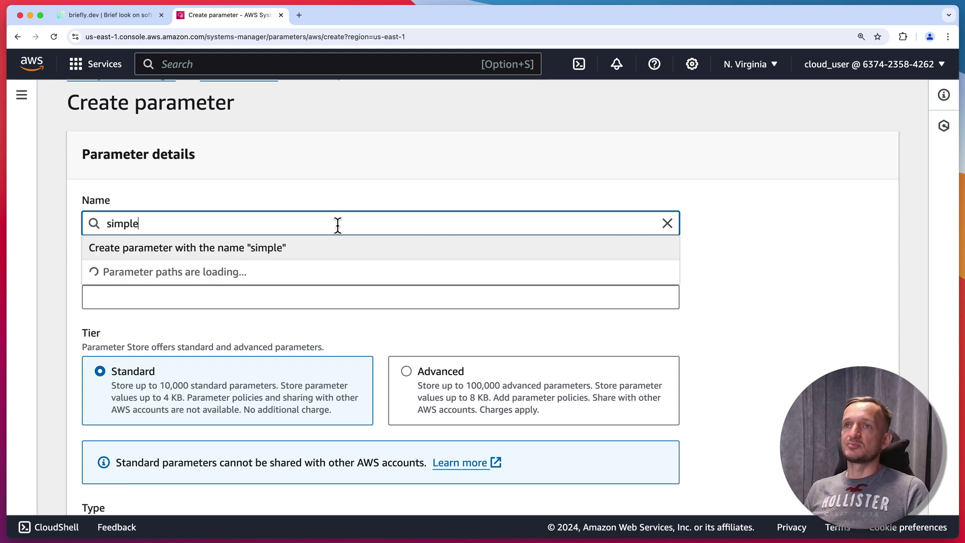
type("_param")
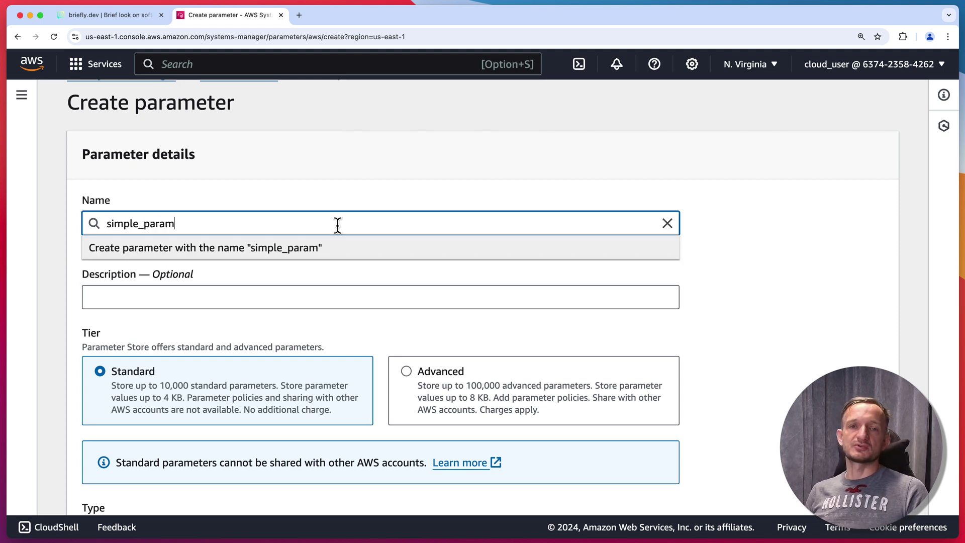
key("BackSpace")
key("BackSpace")
key("BackSpace")
key("BackSpace")
key("BackSpace")
key("BackSpace")
key("BackSpace")
key("BackSpace")
key("BackSpace")
key("BackSpace")
key("BackSpace")
key("BackSpace")
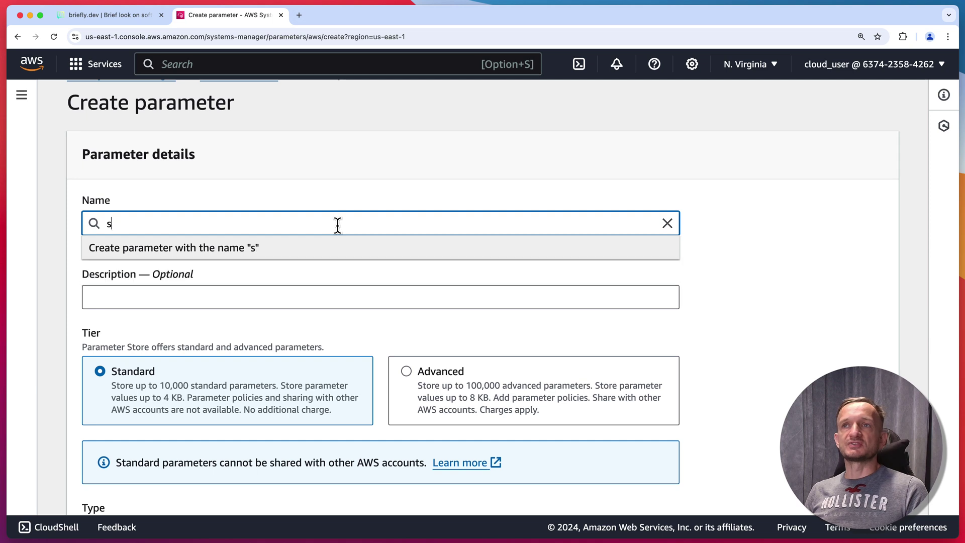
Try the hierarchical parameter names /dev/admin and /dev/user, and remove everything after the leading slash
type("/")
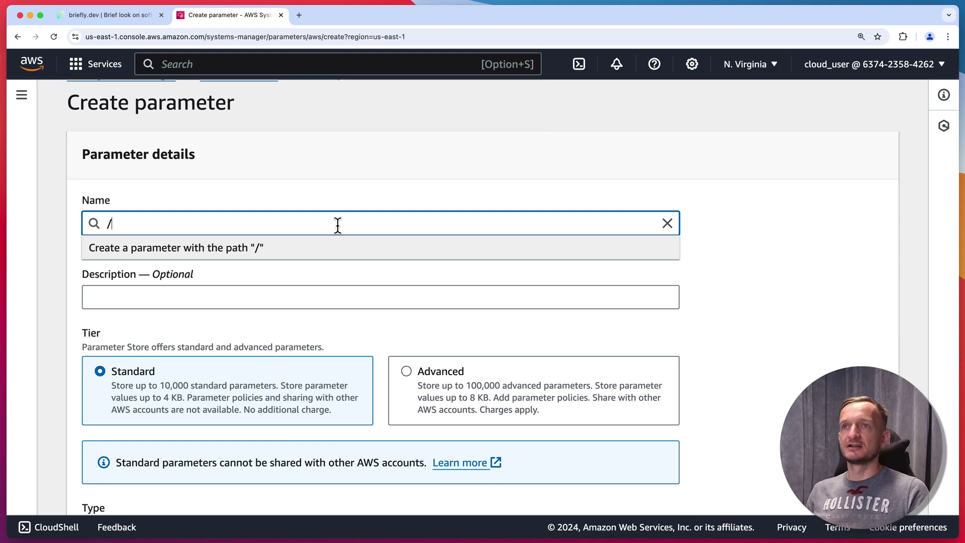
type("dev")
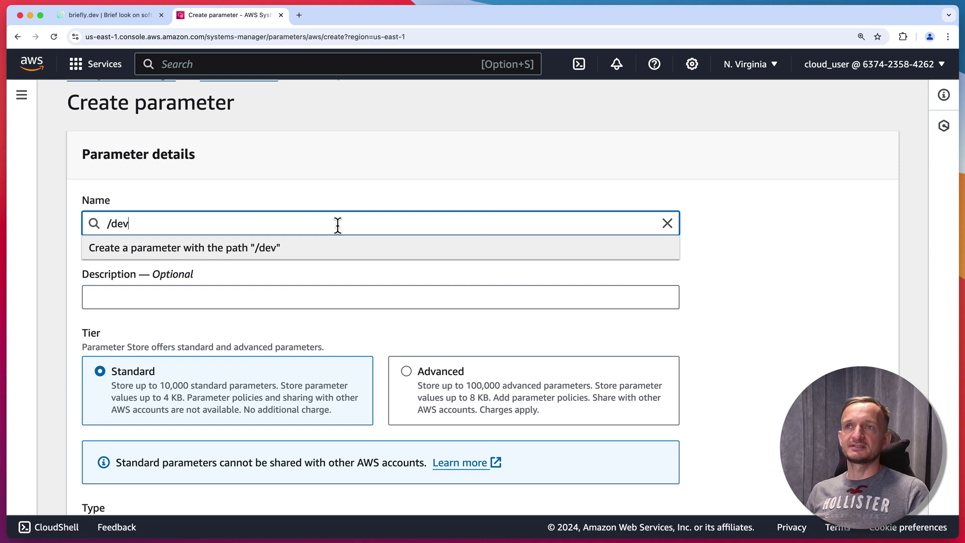
type("/")
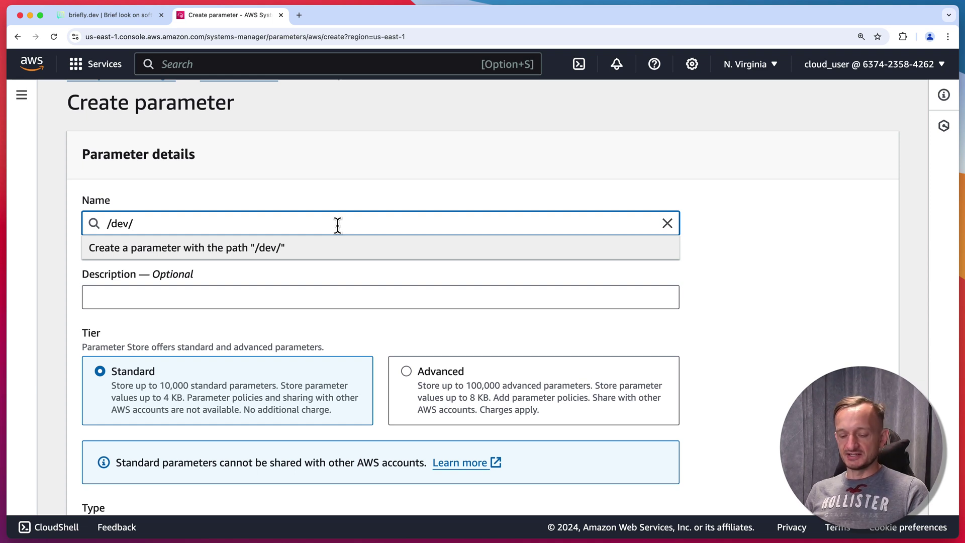
type("admin")
key("BackSpace")
key("BackSpace")
key("BackSpace")
key("BackSpace")
key("BackSpace")
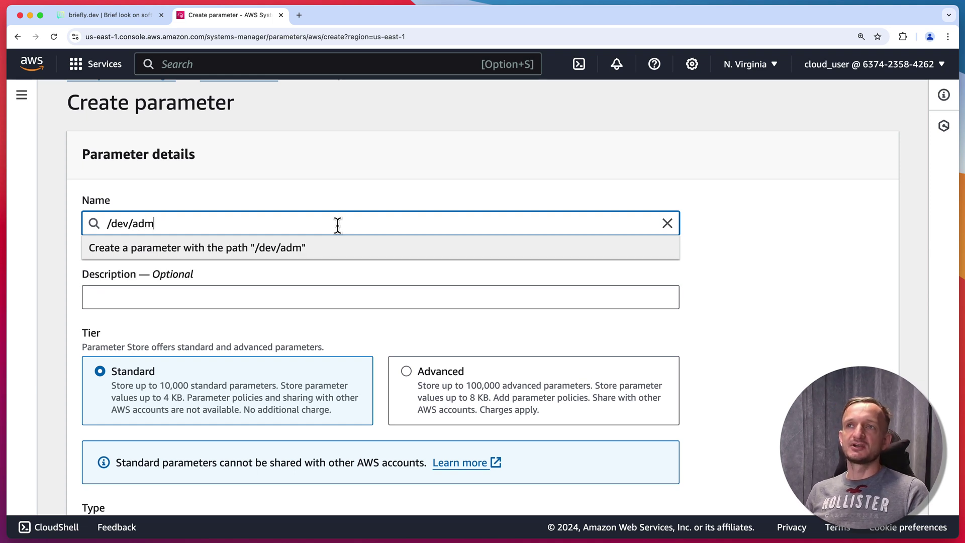
type("user")
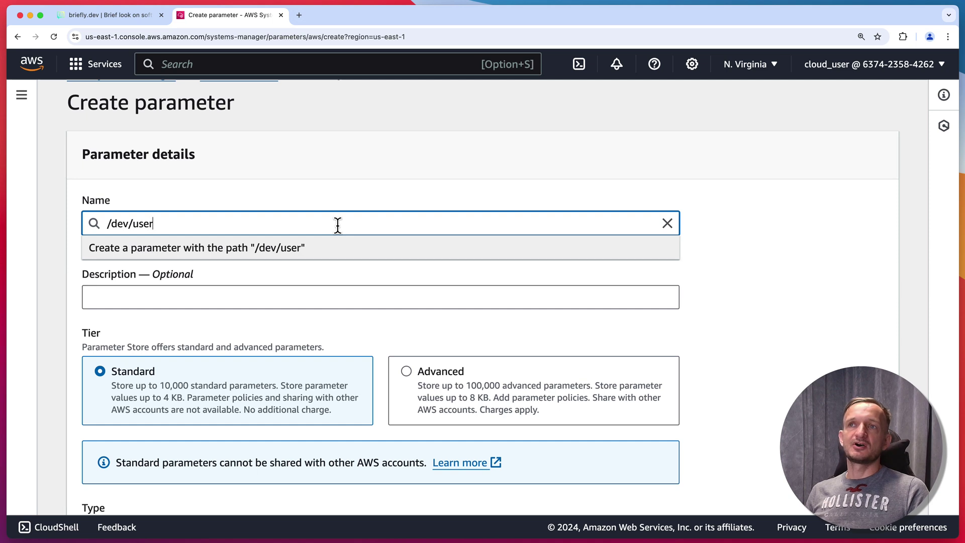
key("BackSpace")
key("BackSpace")
key("BackSpace")
key("BackSpace")
key("BackSpace")
key("BackSpace")
key("BackSpace")
key("BackSpace")
Try the hierarchical parameter names /prod/admin and /prod/user, and clear the name entirely
type("p")
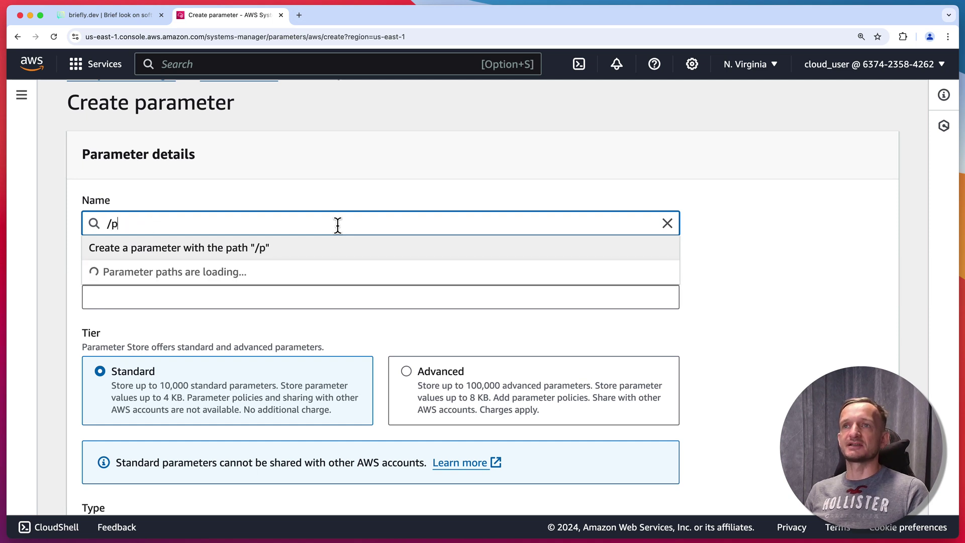
type("rod/")
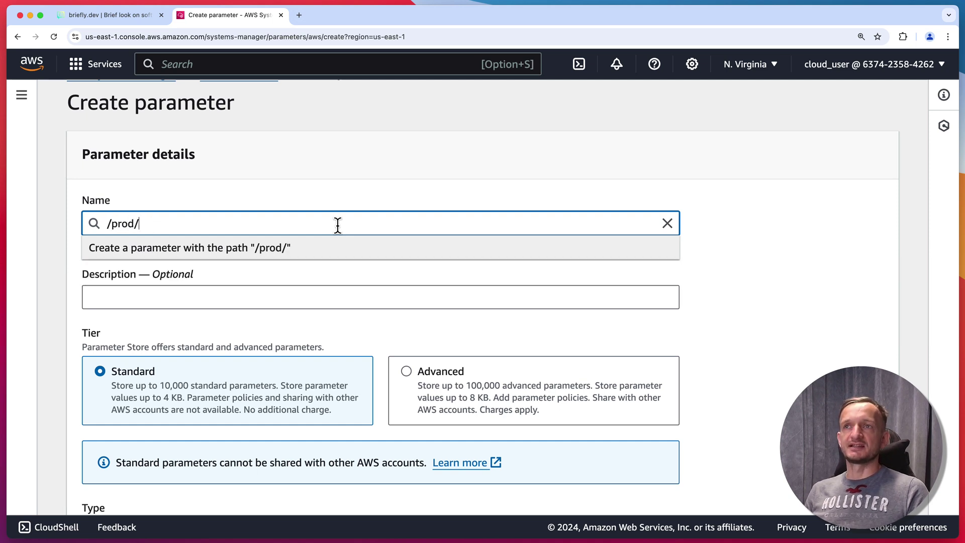
type("admin")
key("BackSpace")
key("BackSpace")
key("BackSpace")
key("BackSpace")
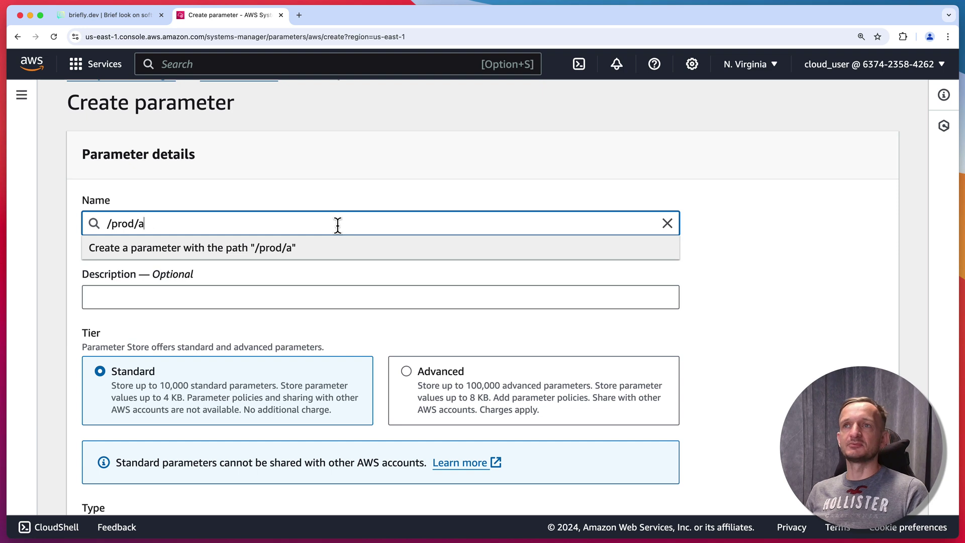
key("BackSpace")
type("user")
key("BackSpace")
key("BackSpace")
key("BackSpace")
key("BackSpace")
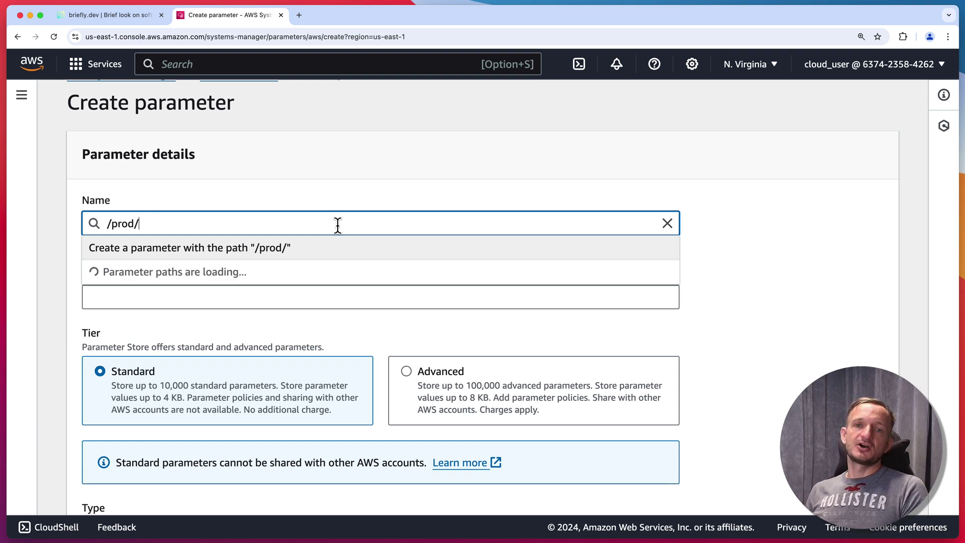
key("BackSpace")
key("BackSpace")
key("BackSpace")
key("BackSpace")
key("BackSpace")
key("BackSpace")
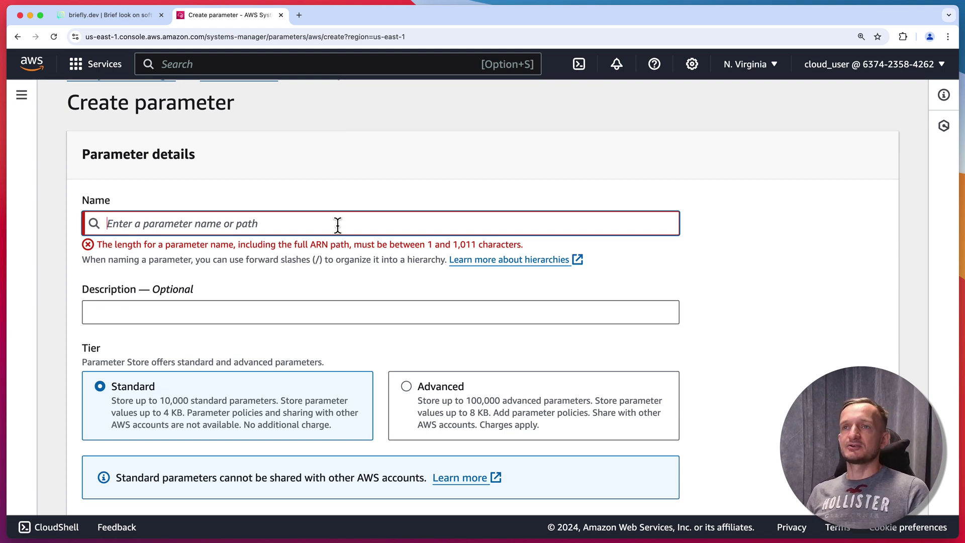
type("/")
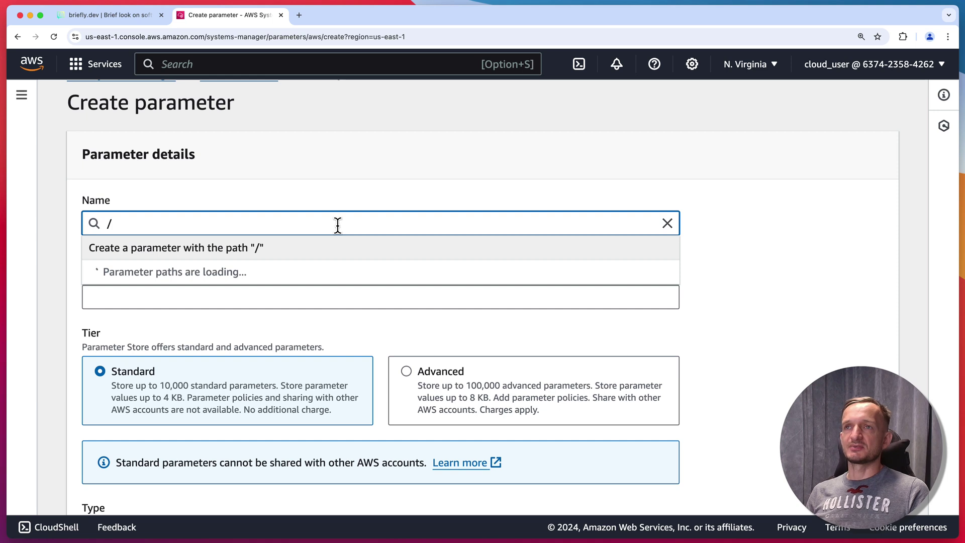
key("BackSpace")
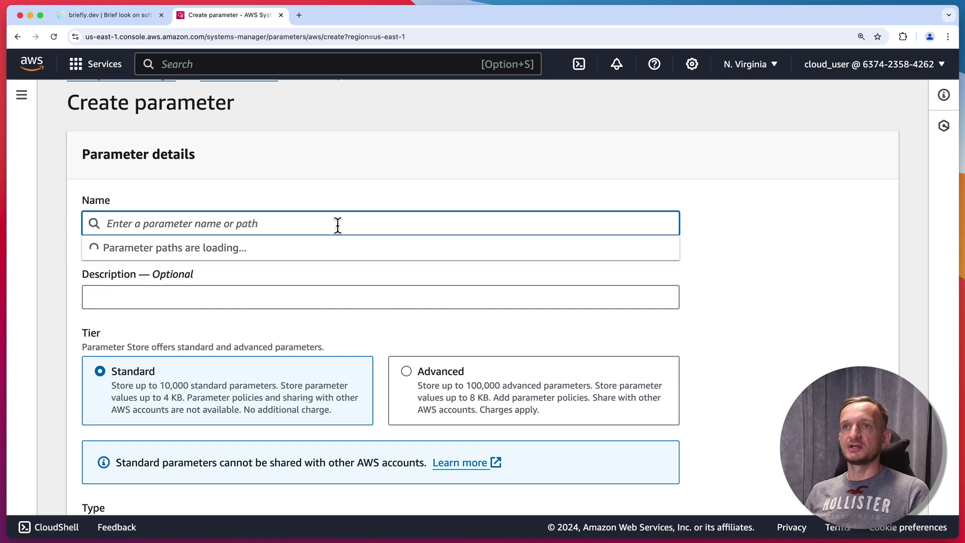
Name the new parameter test_variable
type("test/")
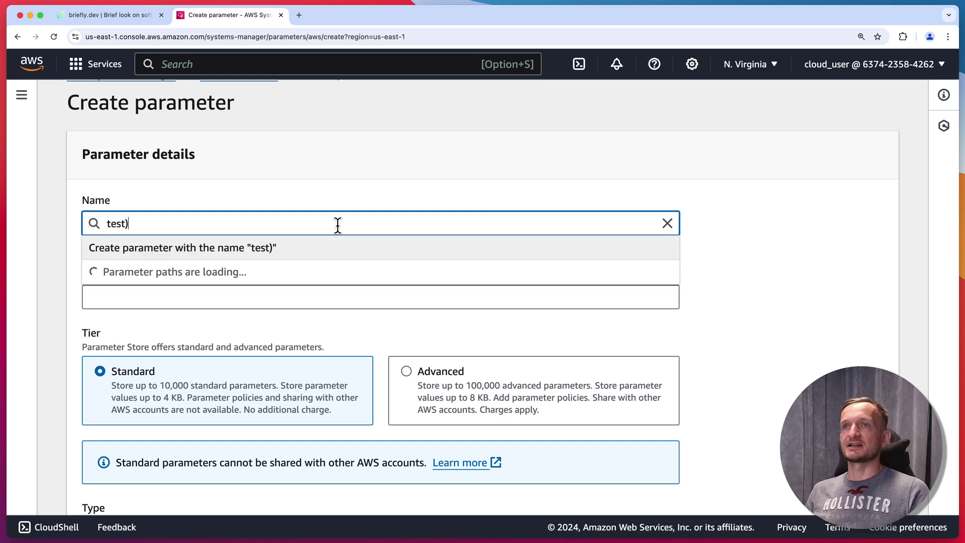
key("BackSpace")
type("_")
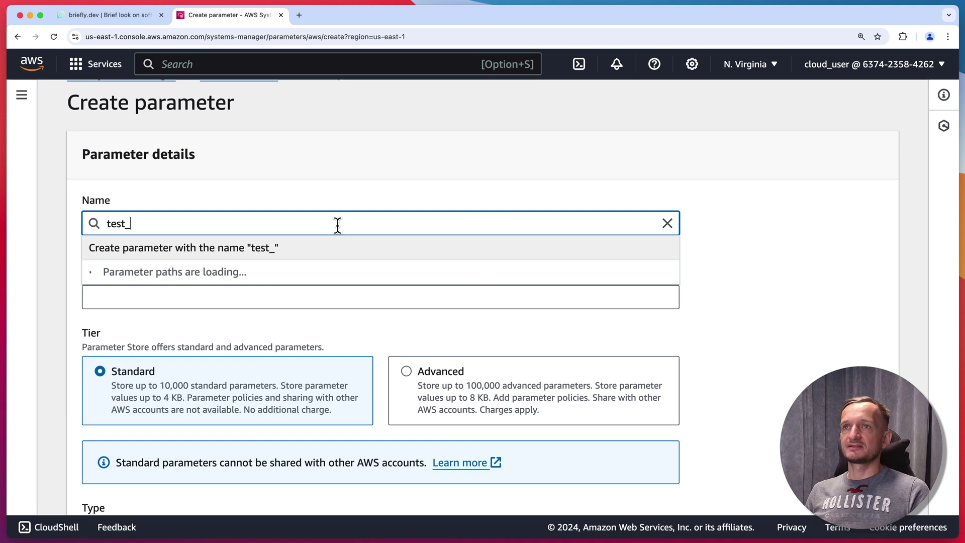
type("variable")
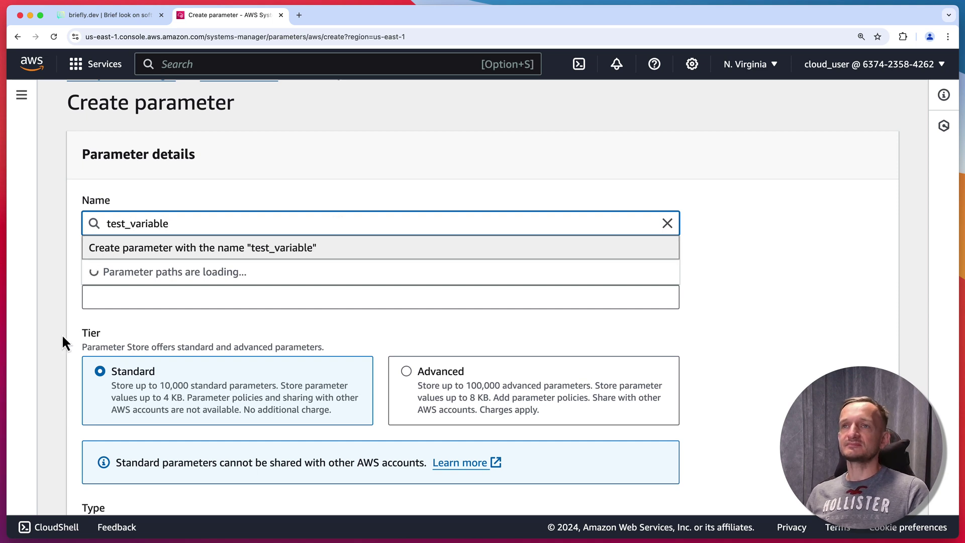
left_click(173, 318)
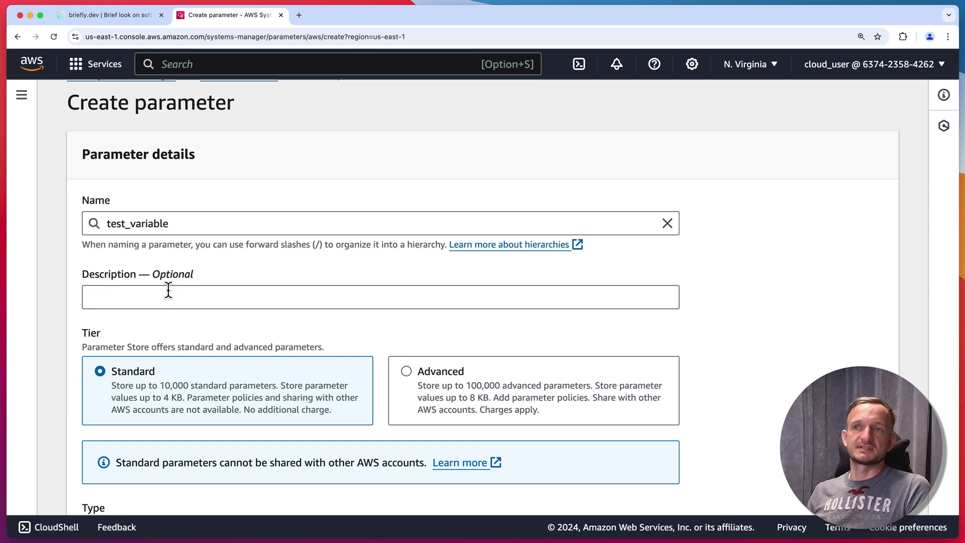
scroll(201, 299, "down", 4)
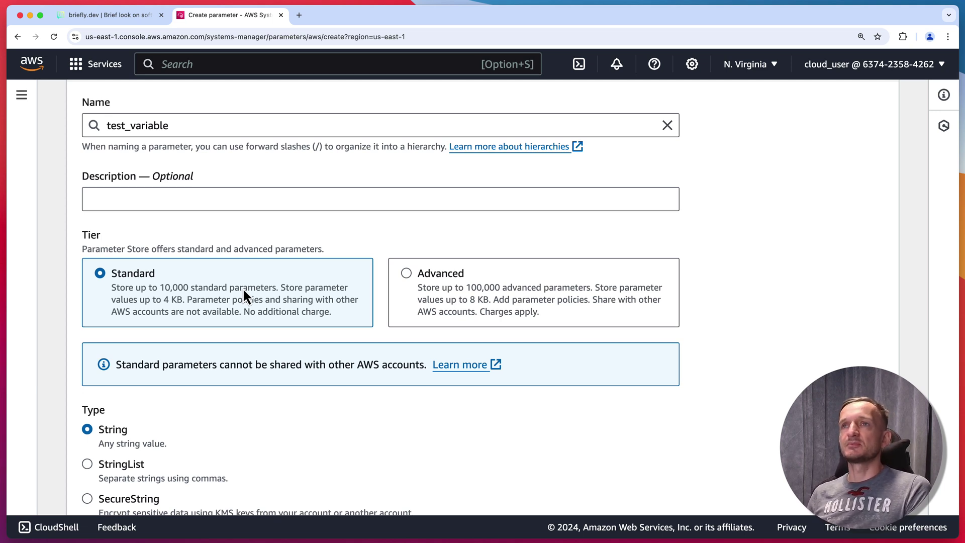
left_click(187, 128)
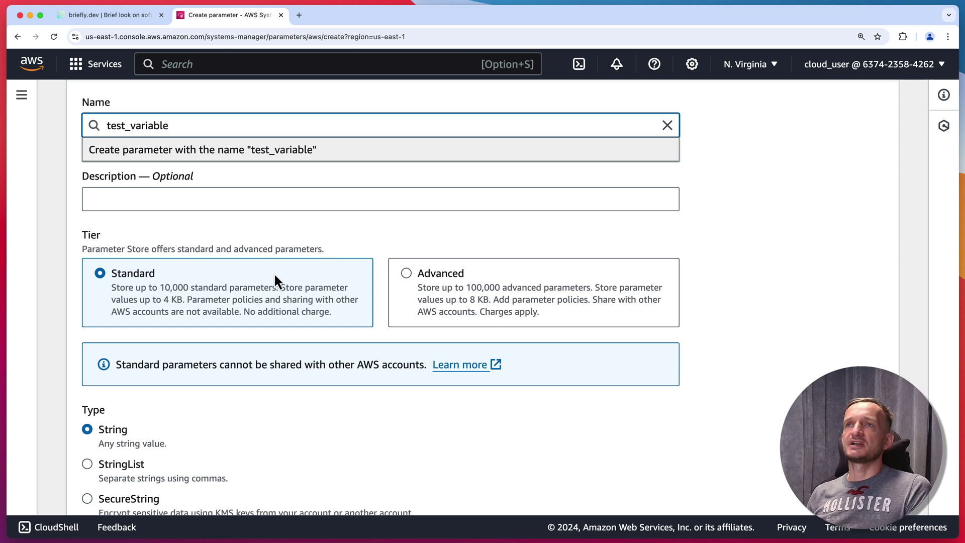
left_click(244, 426)
Try the StringList and SecureString parameter types to compare the options each one offers
scroll(240, 420, "down", 5)
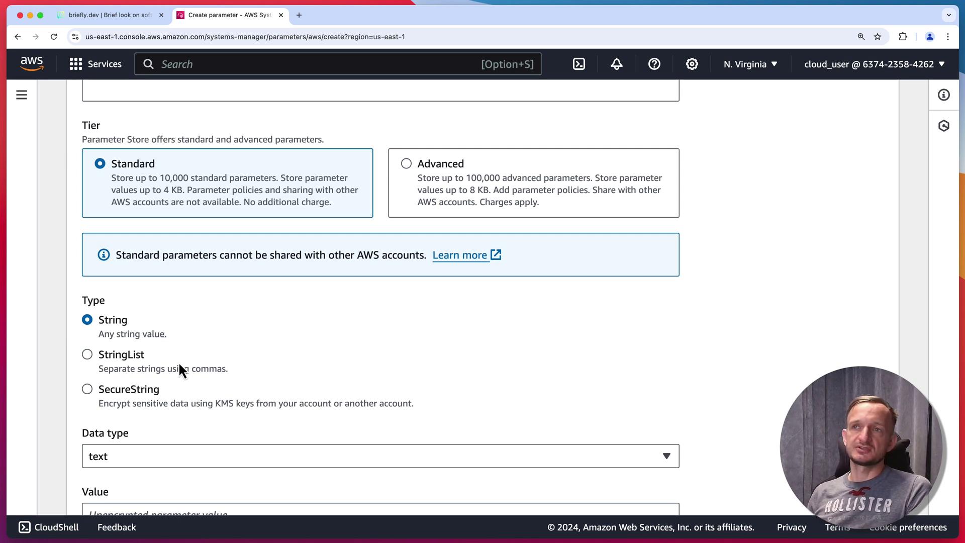
left_click(128, 352)
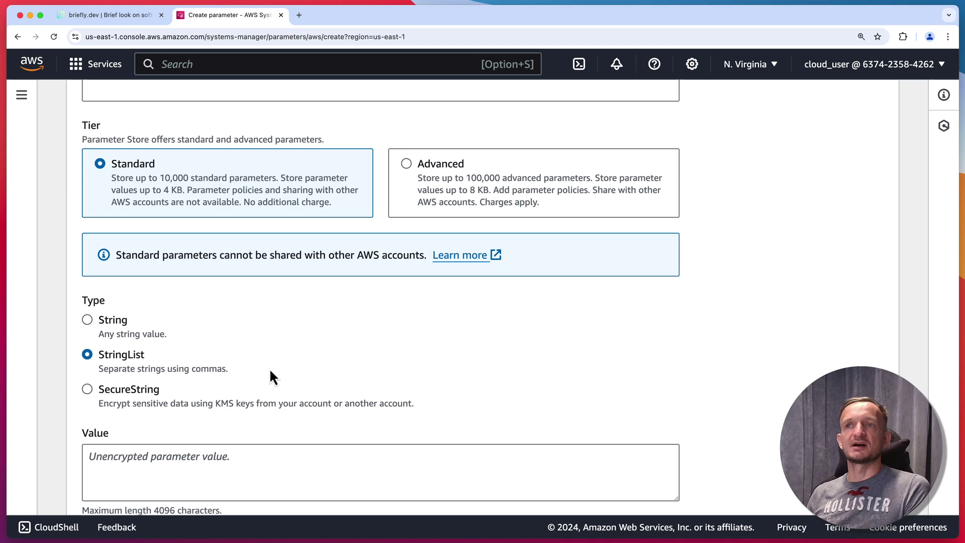
scroll(261, 374, "down", 2)
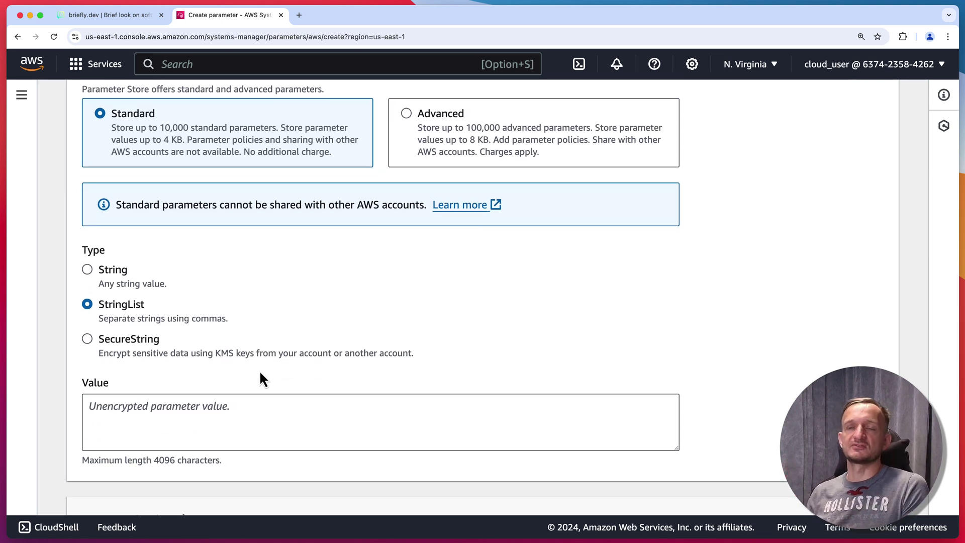
left_click(143, 339)
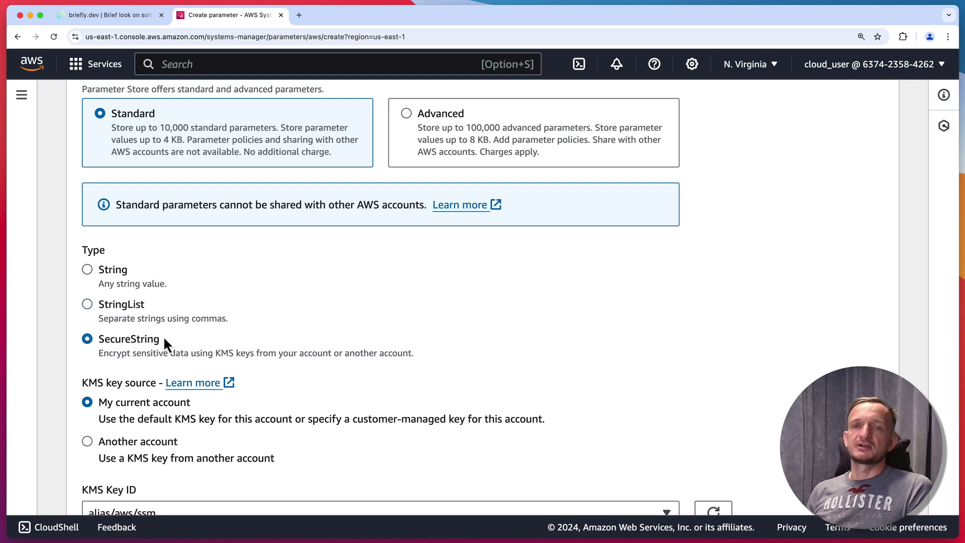
scroll(224, 237, "up", 4)
scroll(216, 203, "down", 3)
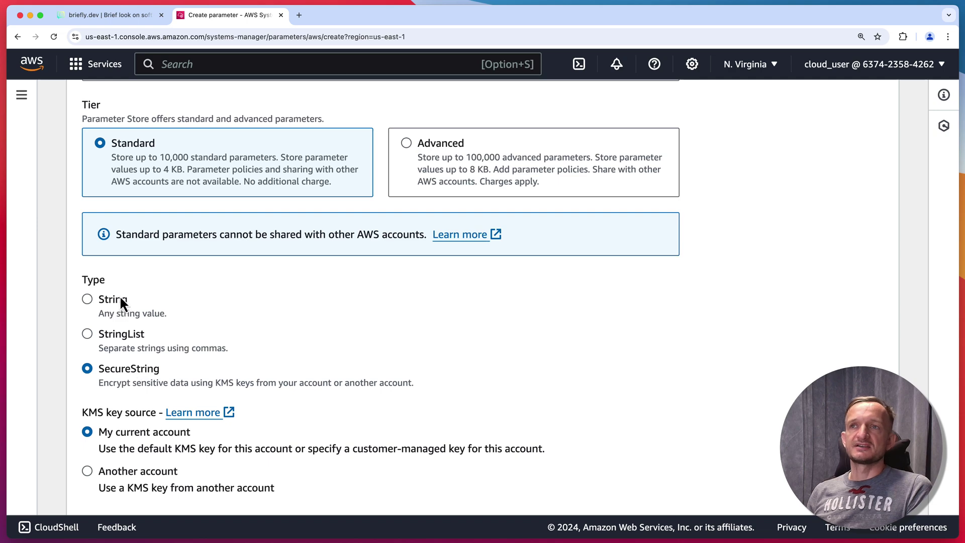
Set the parameter type to String
left_click(121, 300)
scroll(207, 306, "up", 5)
scroll(205, 308, "down", 1)
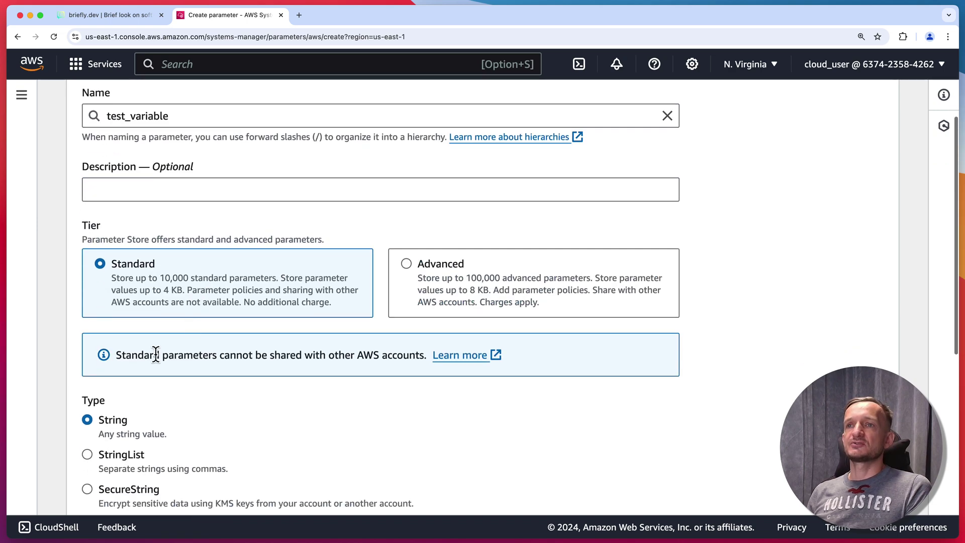
Review the type choices and set the String parameter's data type to text
scroll(115, 316, "down", 2)
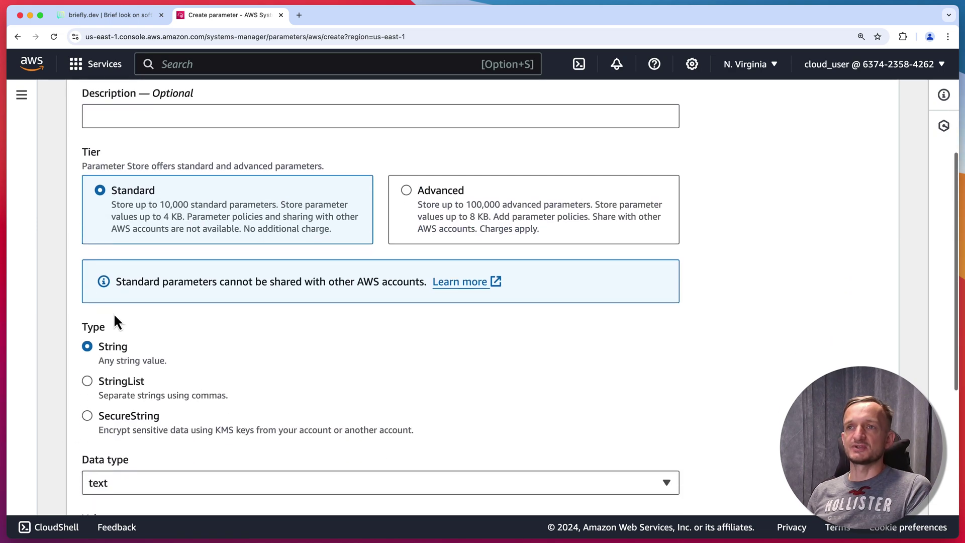
scroll(131, 317, "up", 2)
scroll(161, 355, "down", 1)
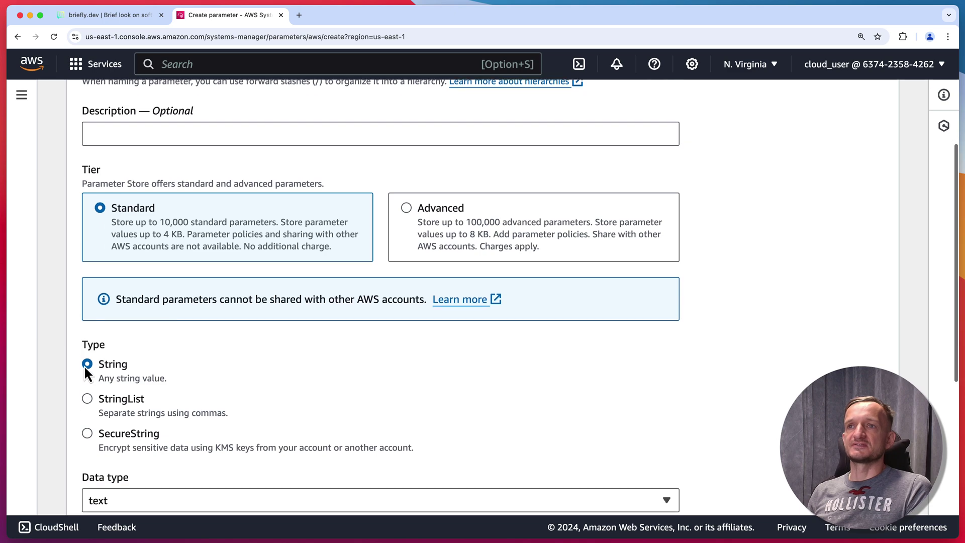
scroll(201, 371, "down", 3)
left_click(227, 387)
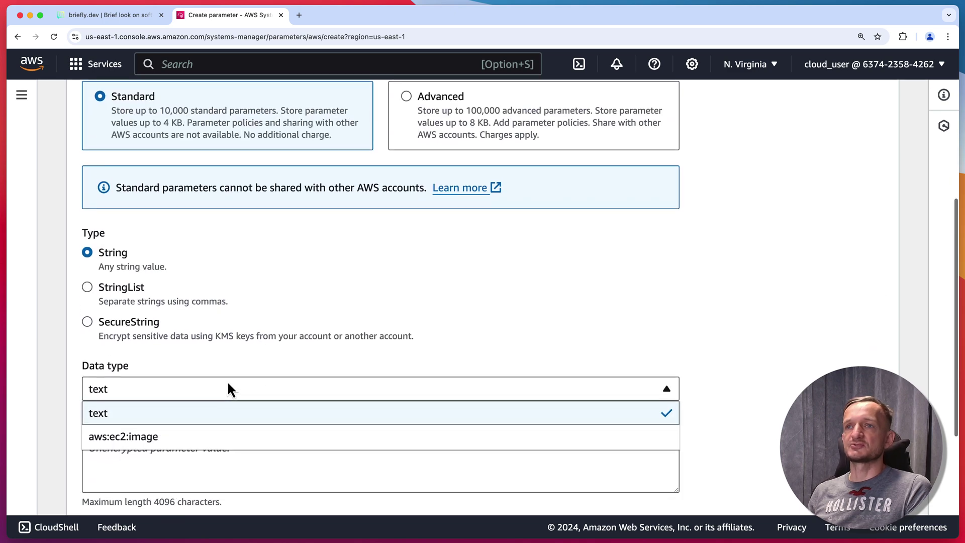
left_click(201, 413)
scroll(251, 372, "down", 3)
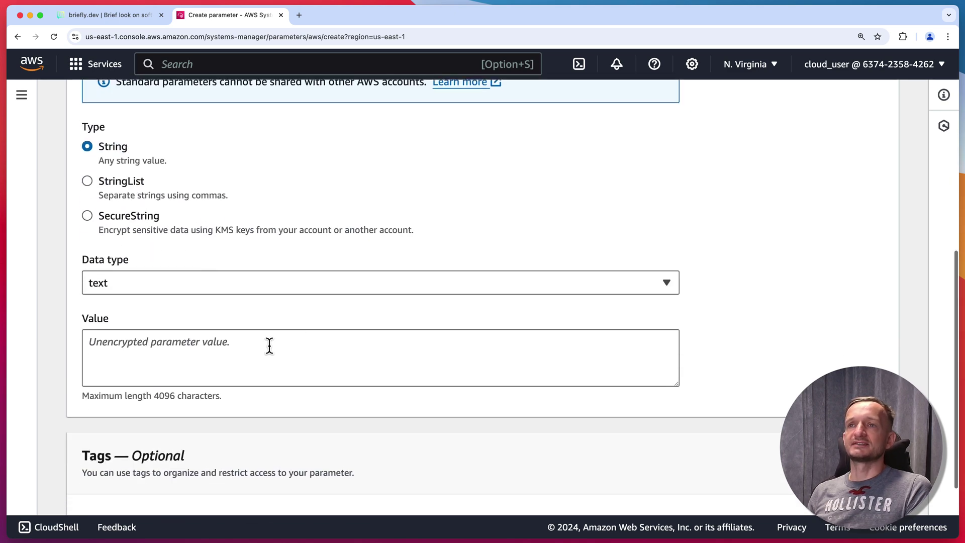
Try the SecureString type and its KMS documentation link, return to String, and check the available data types
left_click(229, 223)
left_click(219, 261)
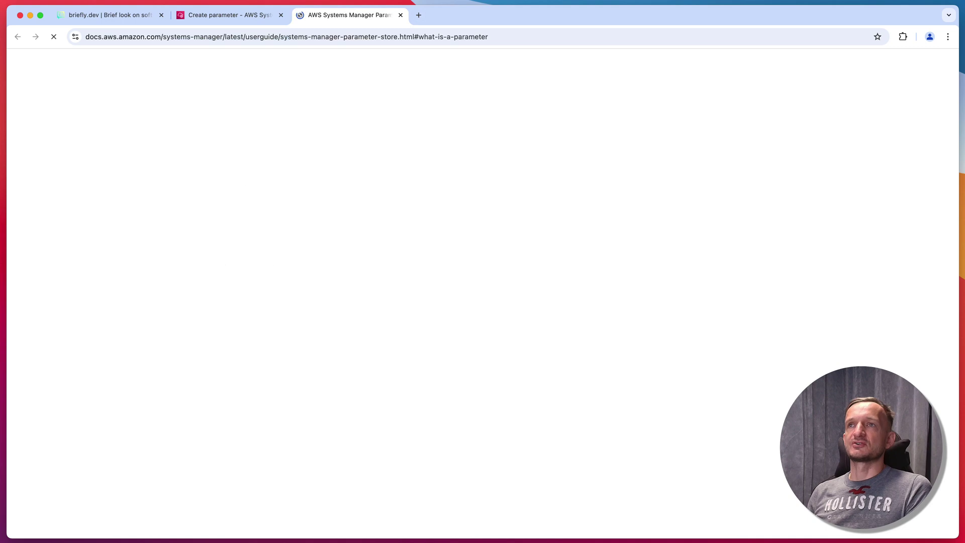
left_click(251, 14)
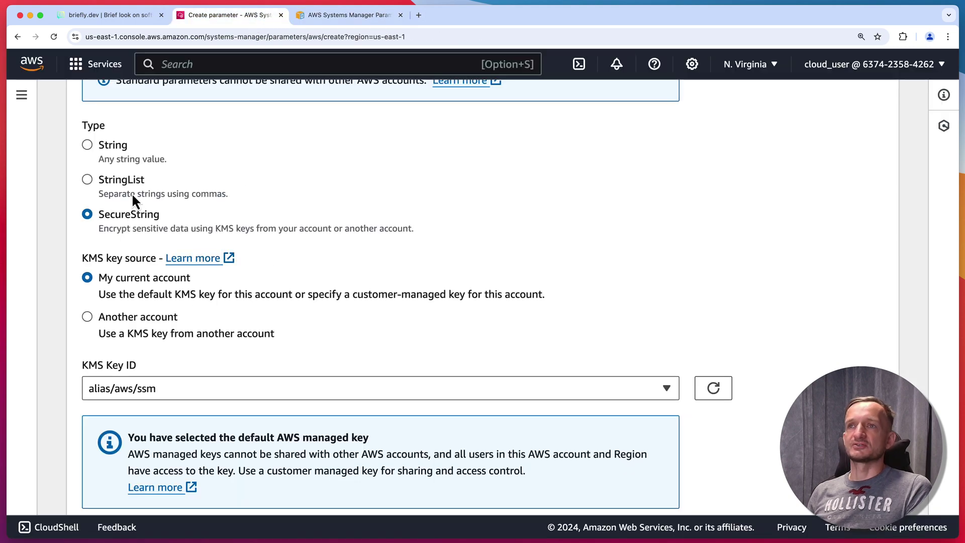
left_click(108, 148)
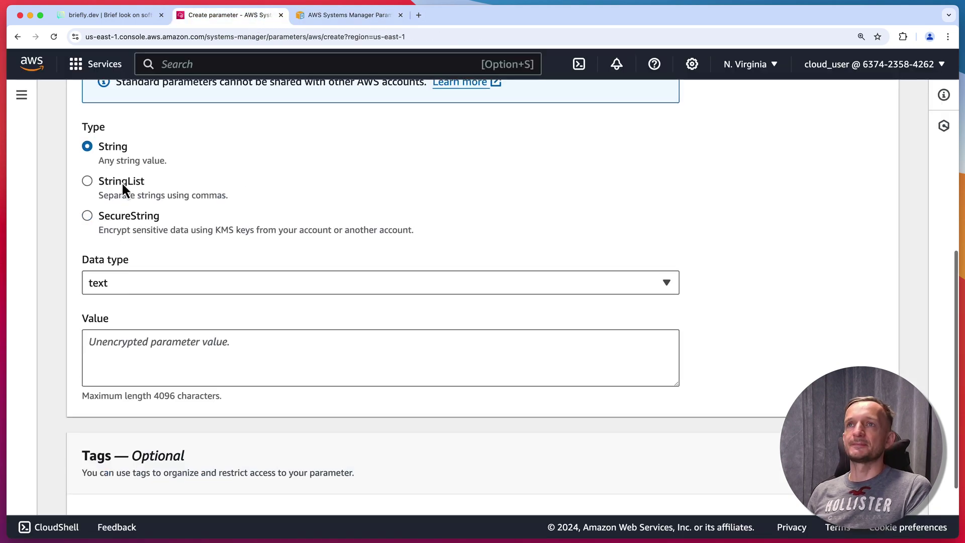
left_click(192, 285)
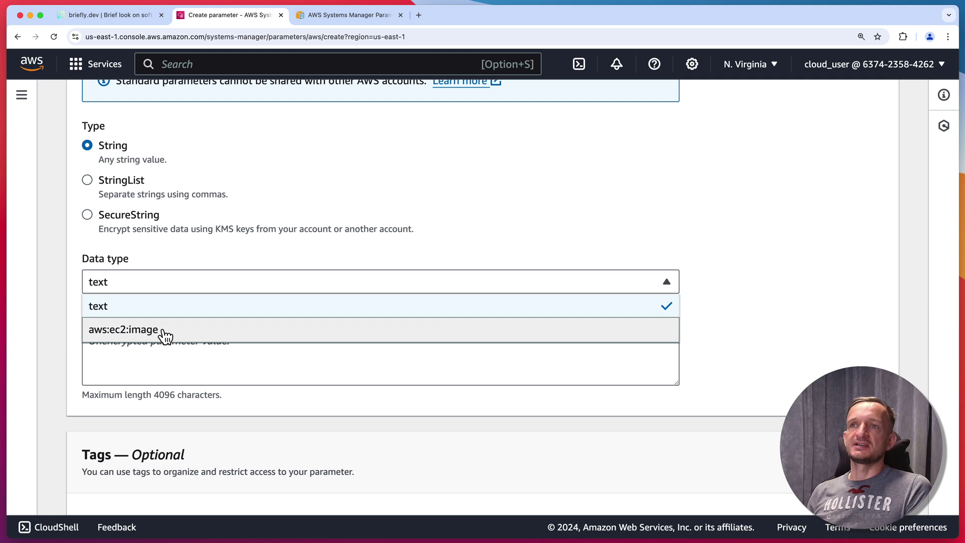
left_click(199, 247)
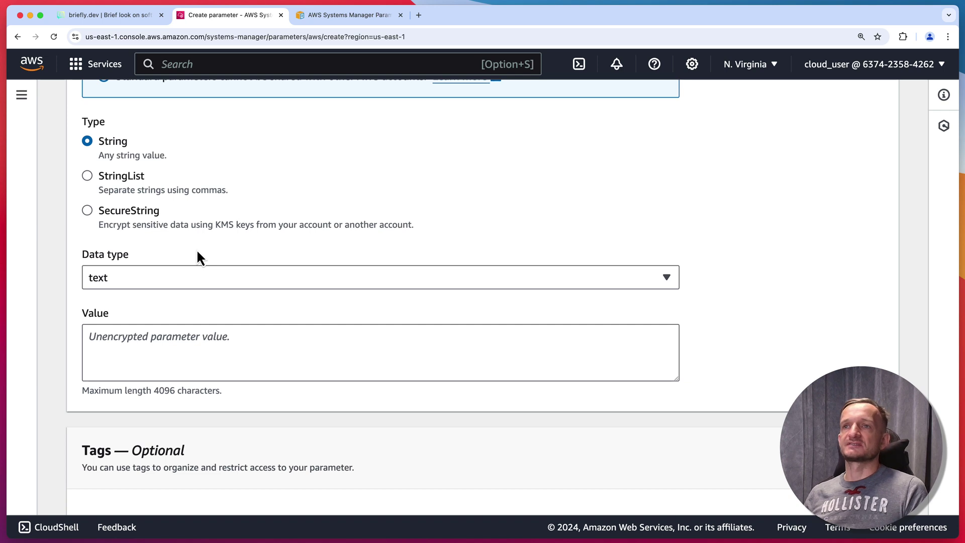
Give the parameter the value "test value without encryption" and create it
left_click(199, 355)
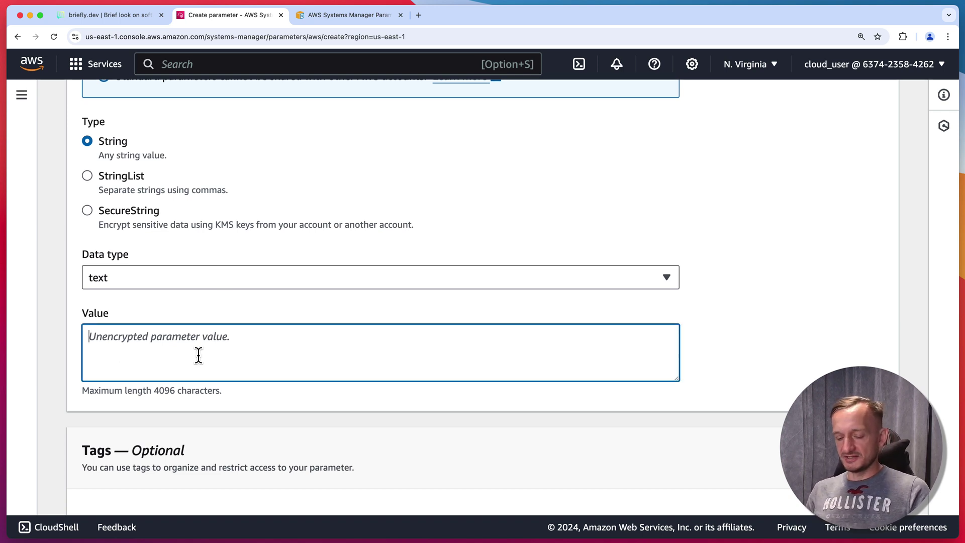
type("test value")
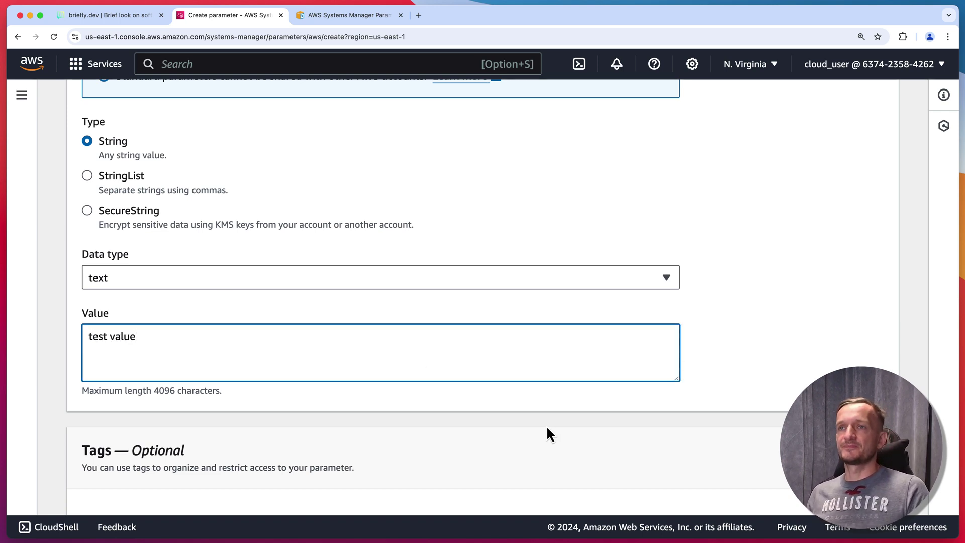
type(" without e")
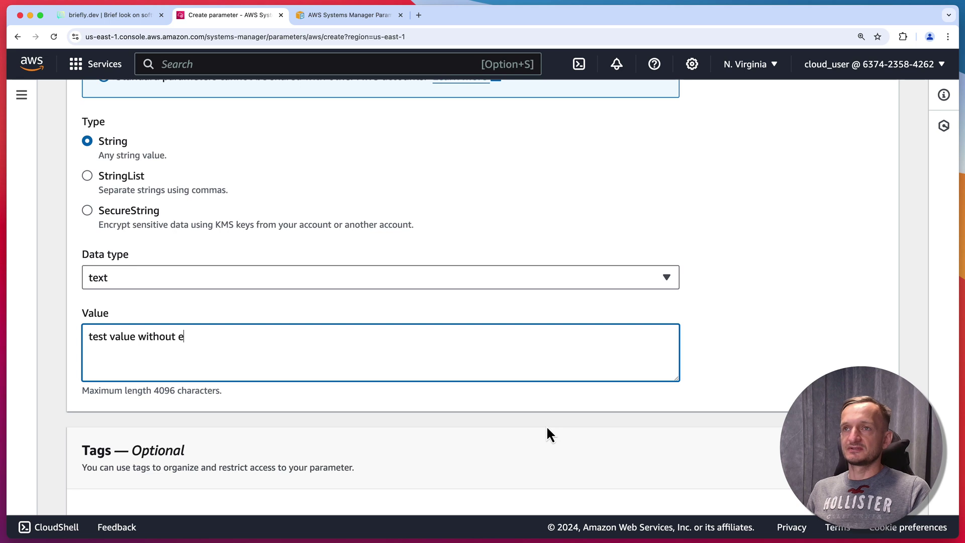
type("ncryptio")
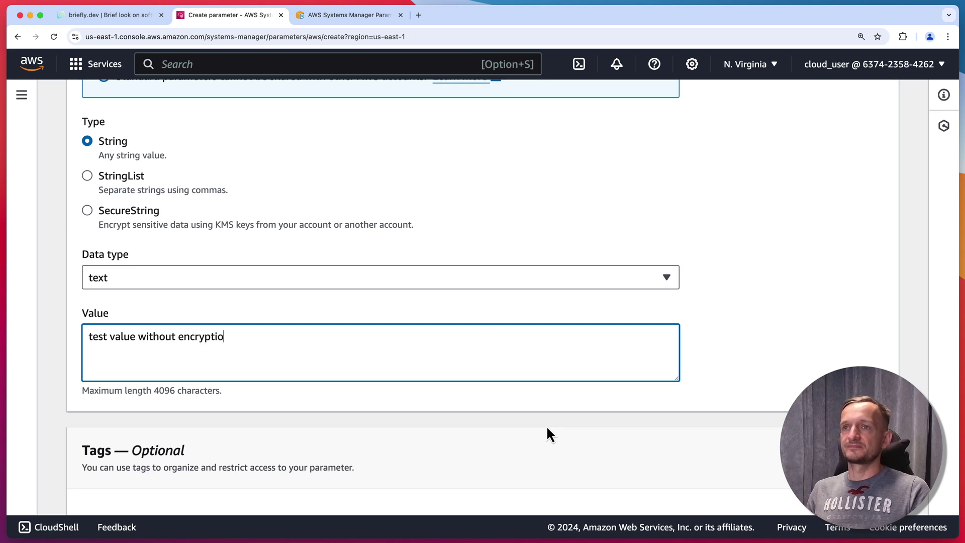
type("n")
left_click(517, 449)
scroll(427, 393, "down", 2)
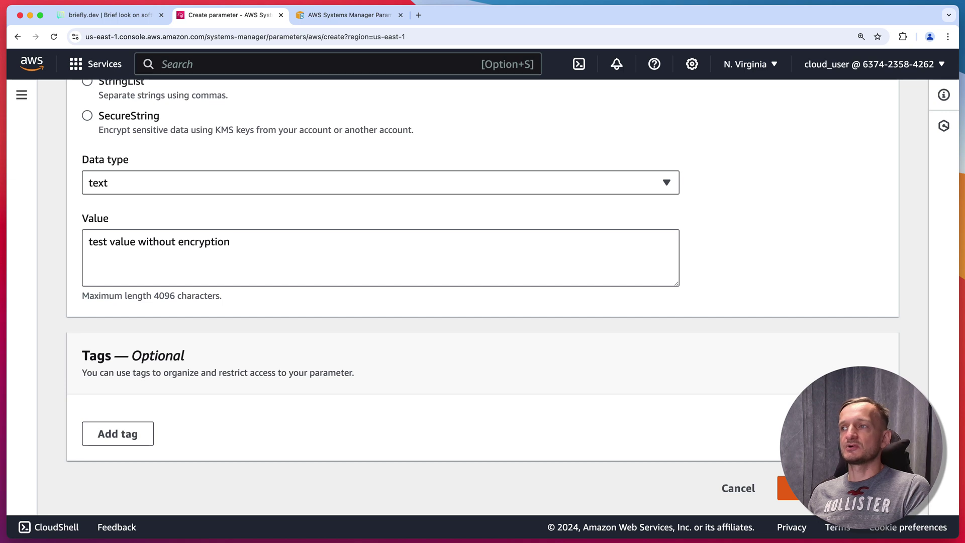
left_click(824, 488)
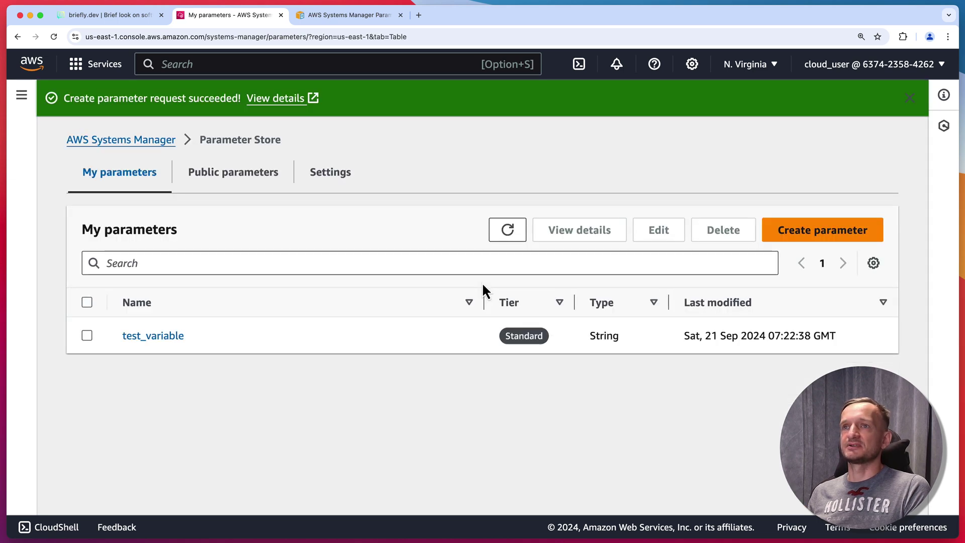
Open test_variable and examine its details, including the value, last modified user and version
left_click(177, 342)
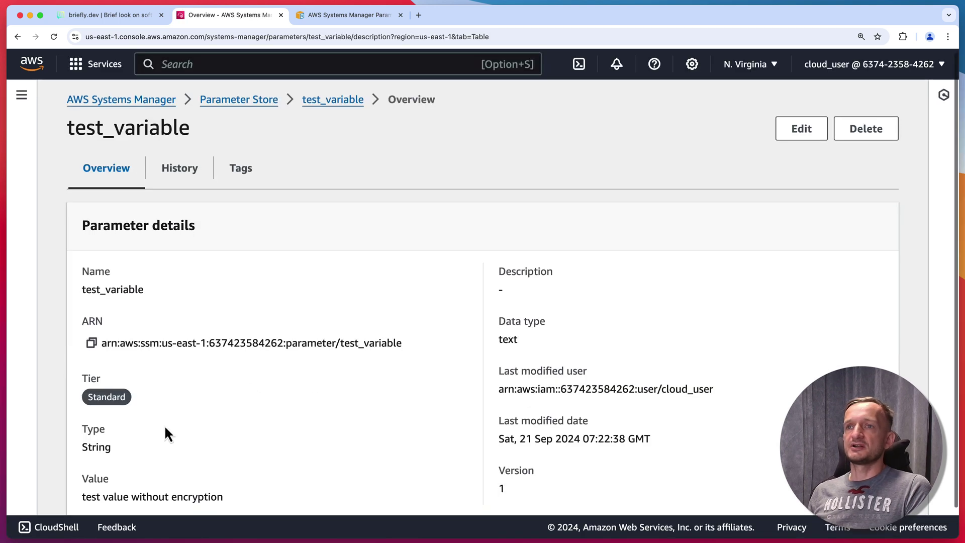
scroll(186, 448, "down", 1)
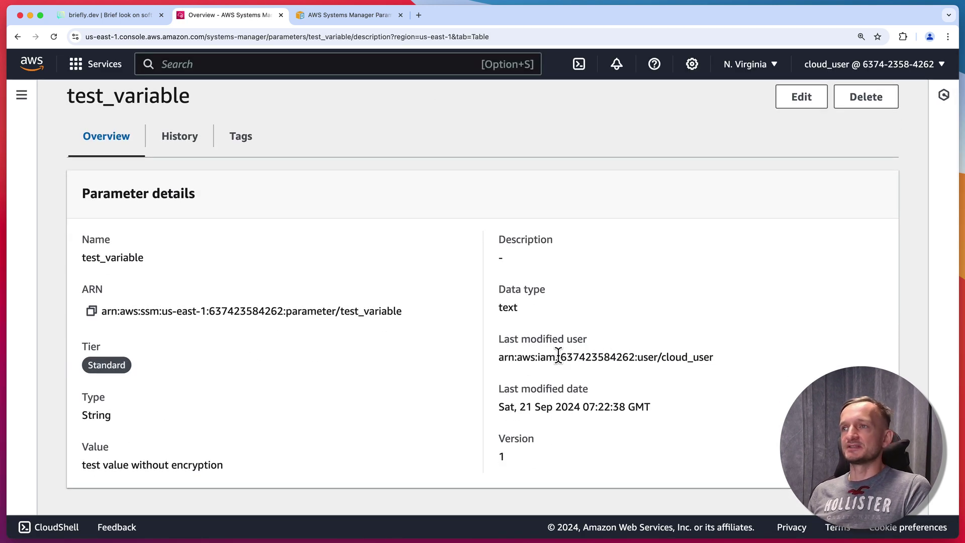
left_click_drag(561, 355, 745, 370)
left_click(750, 370)
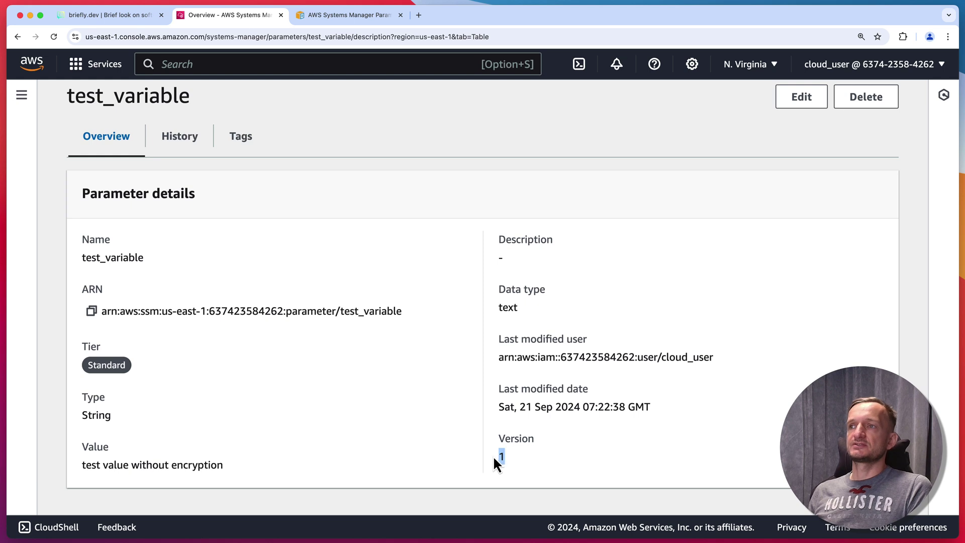
Check the version history and tags of test_variable, and return to its overview
left_click(180, 137)
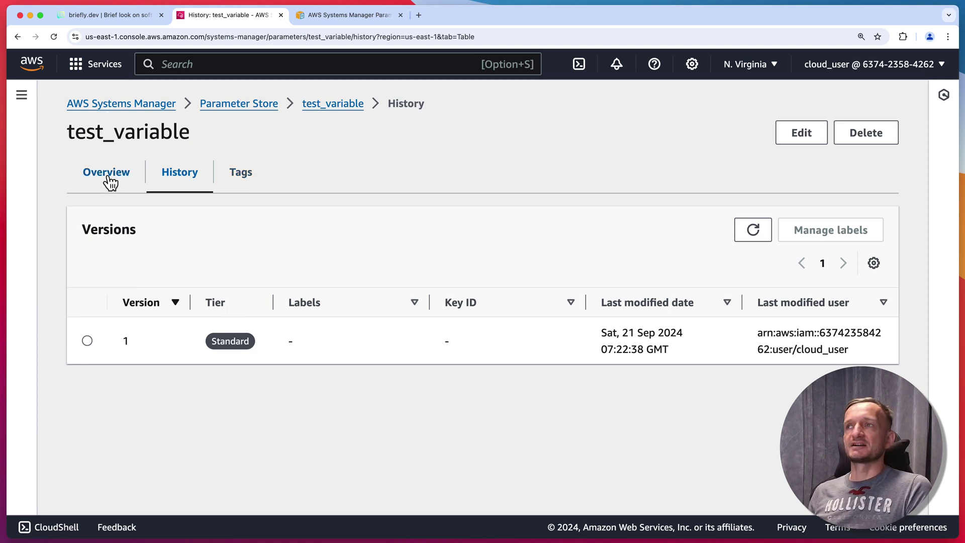
left_click(241, 173)
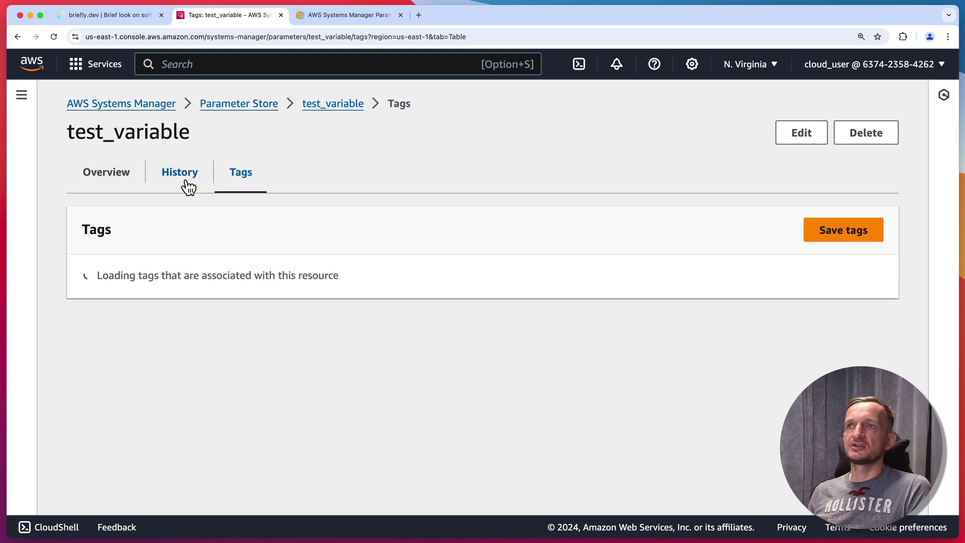
left_click(94, 180)
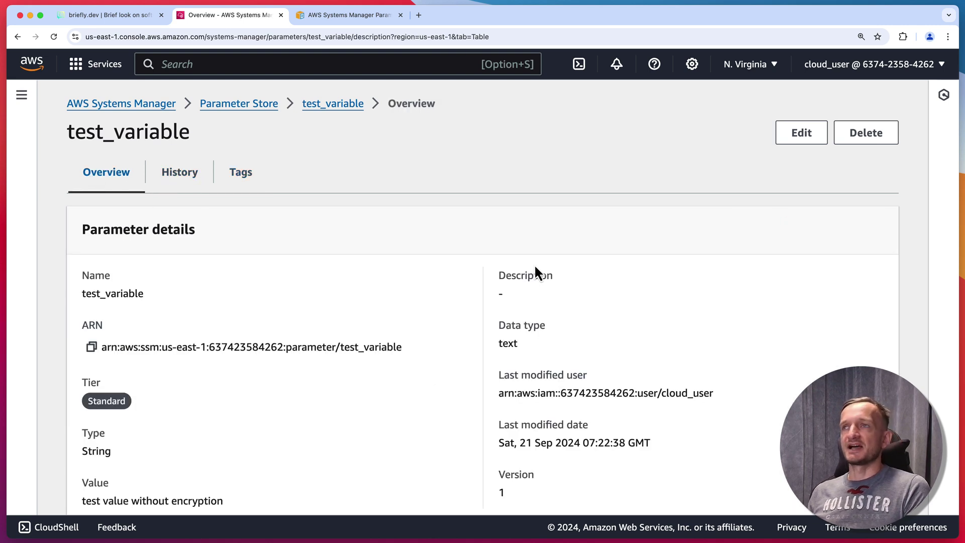
scroll(558, 267, "down", 2)
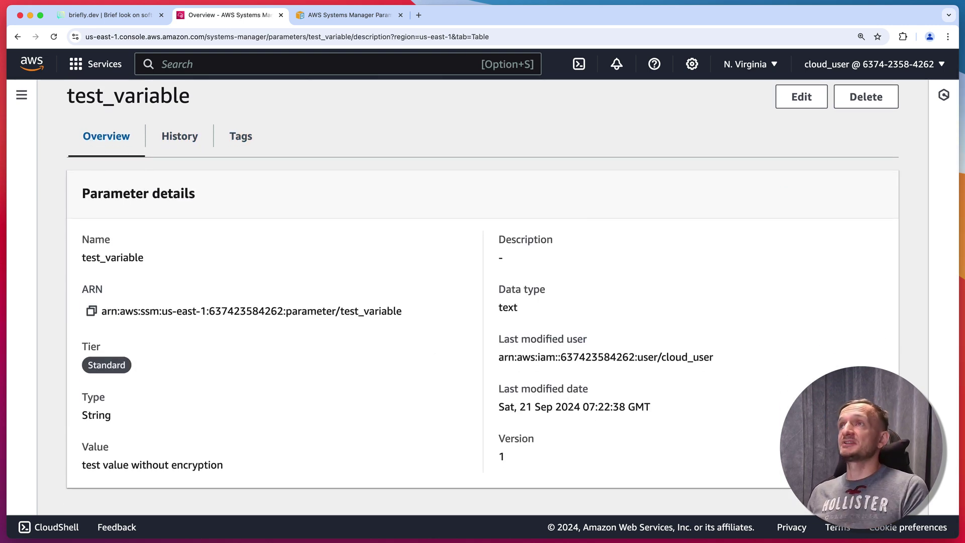
Open a CloudShell terminal beneath the parameter details and make its prompt active
left_click(578, 67)
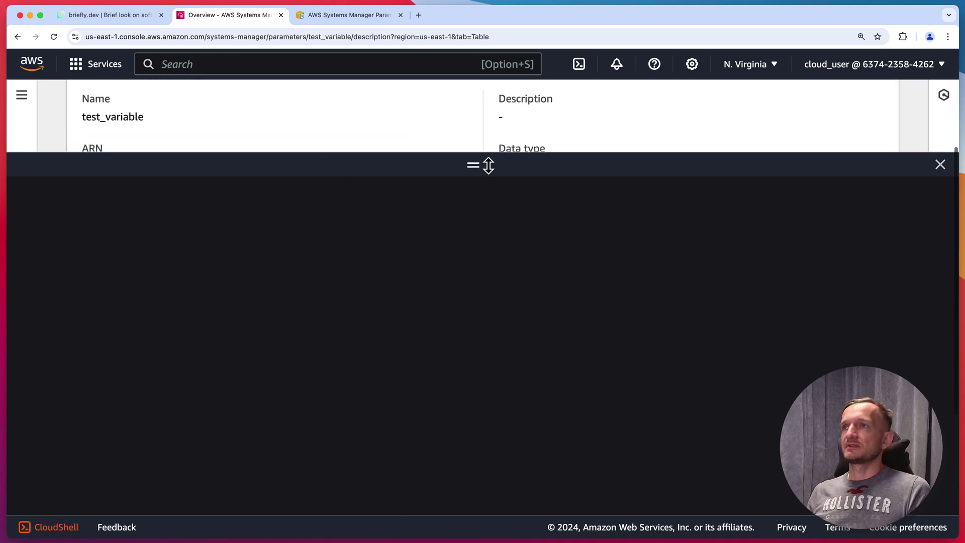
left_click_drag(489, 165, 472, 332)
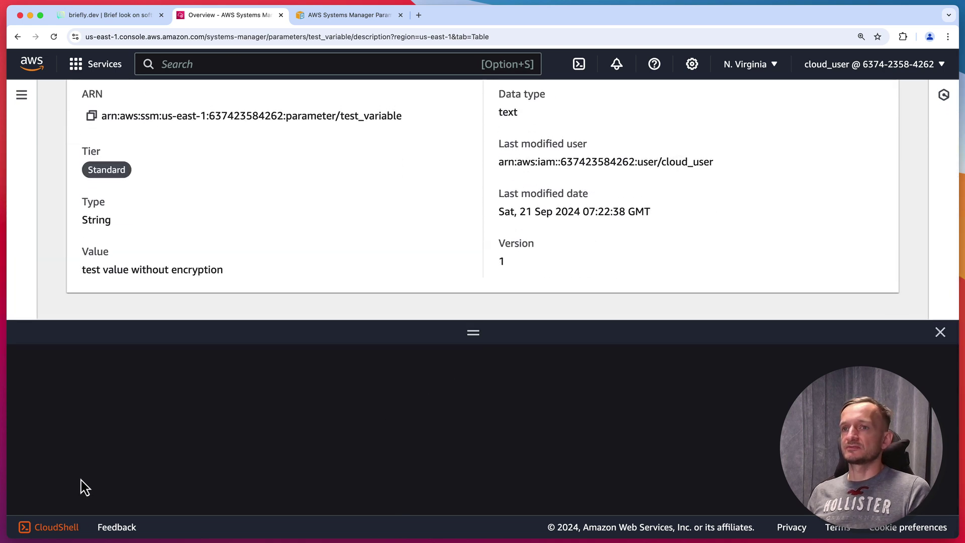
left_click(57, 525)
left_click(53, 528)
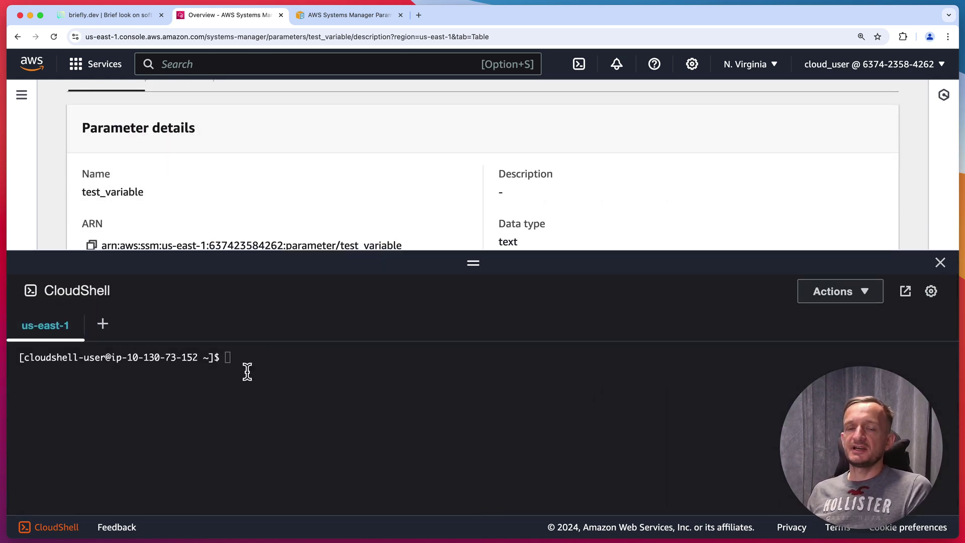
left_click(282, 376)
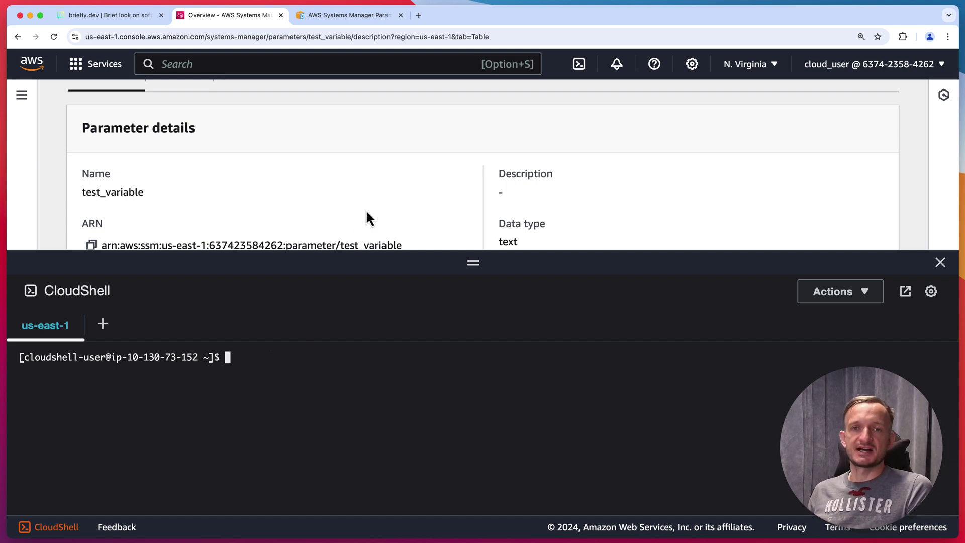
Review the parameter details and copy the parameter name test_variable
scroll(343, 216, "down", 4)
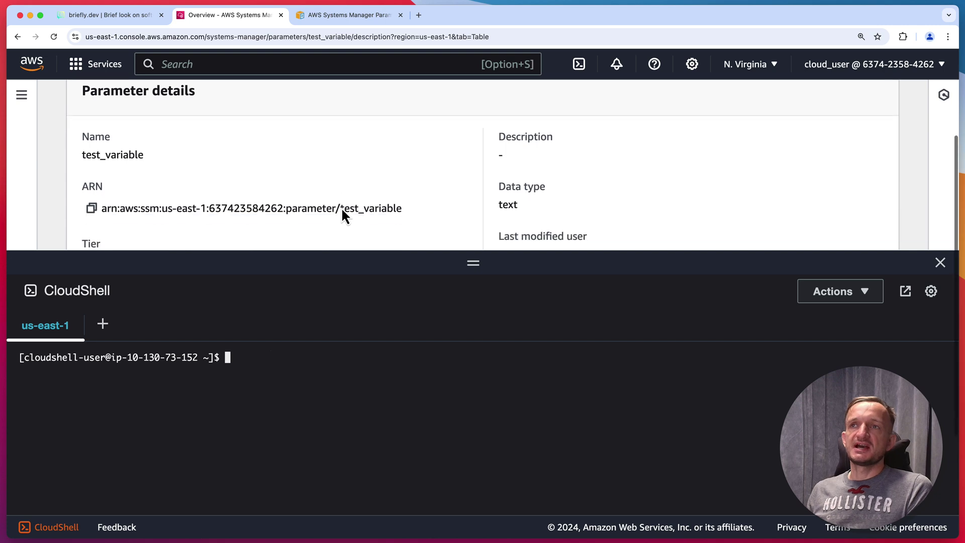
scroll(342, 210, "down", 1)
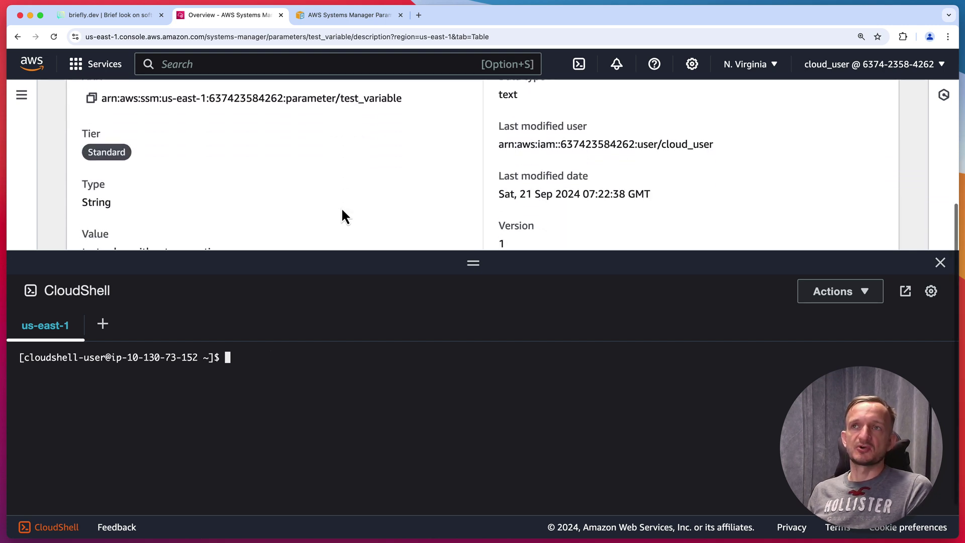
scroll(342, 210, "up", 5)
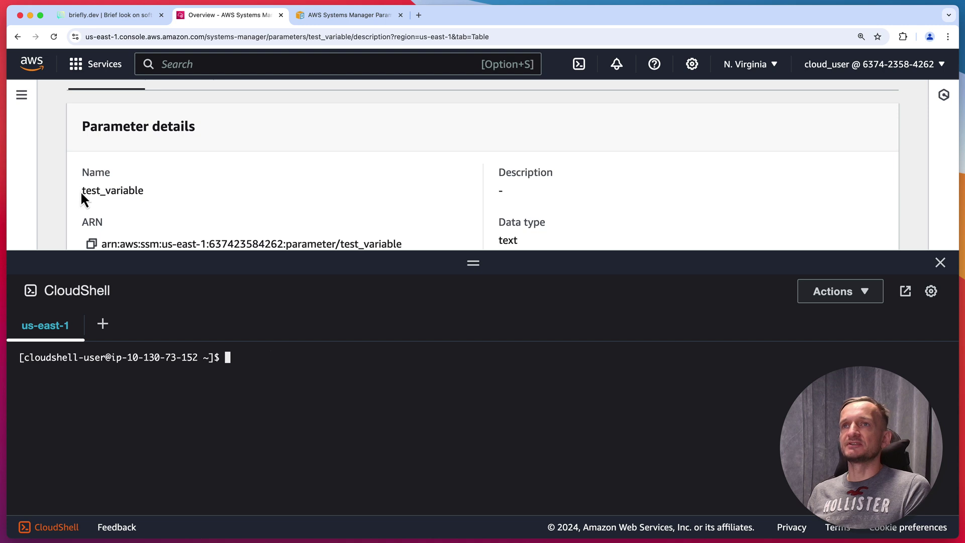
left_click_drag(80, 191, 145, 191)
key("super+c")
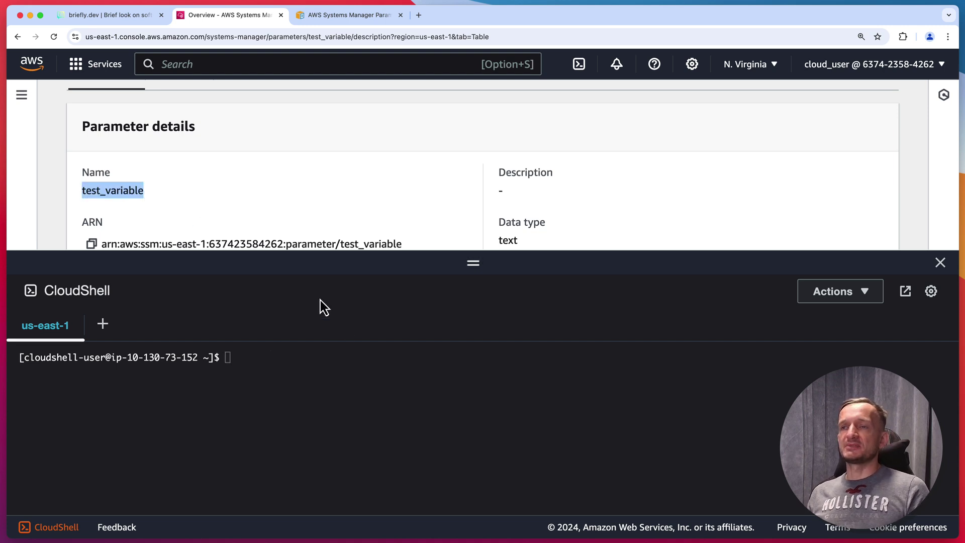
Check the AWS CLI version in CloudShell by running aws --version
left_click(385, 395)
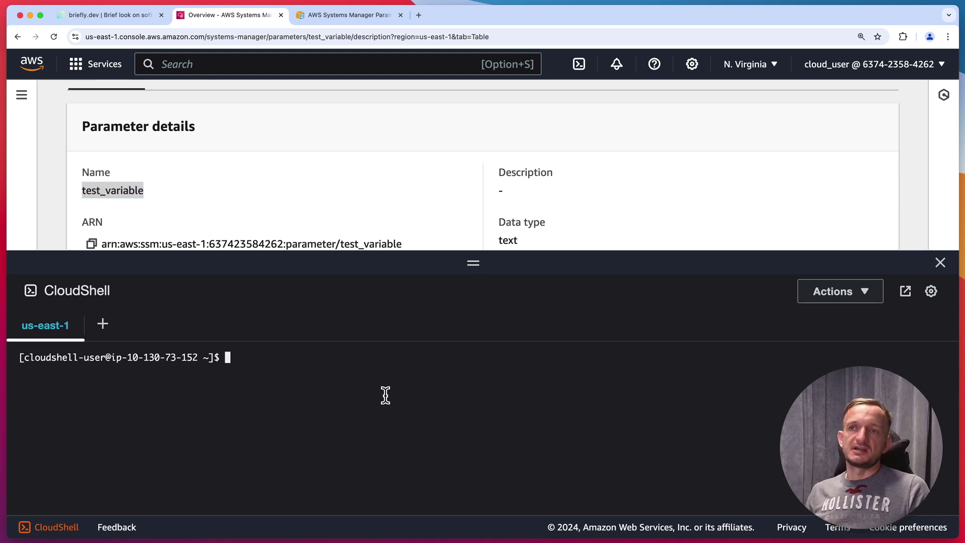
type("aws --v")
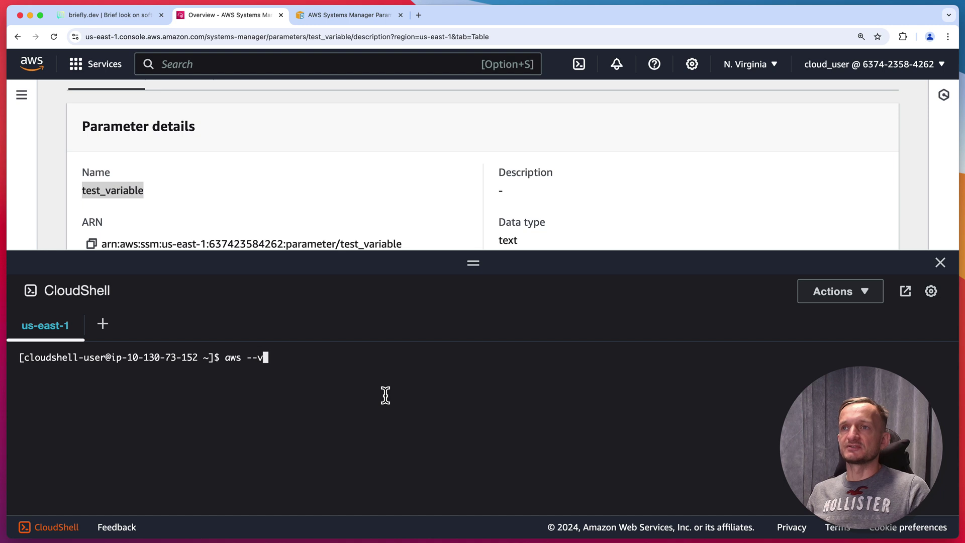
type("ersion")
key("Return")
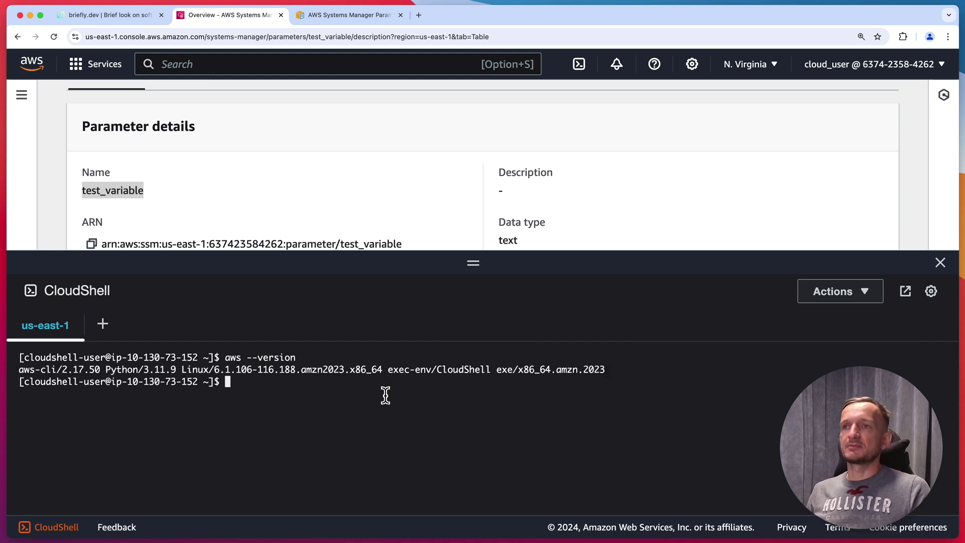
Retrieve the stored parameter in CloudShell by running aws ssm get-parameter --name "test_variable", and check its returned value
type("aws ss")
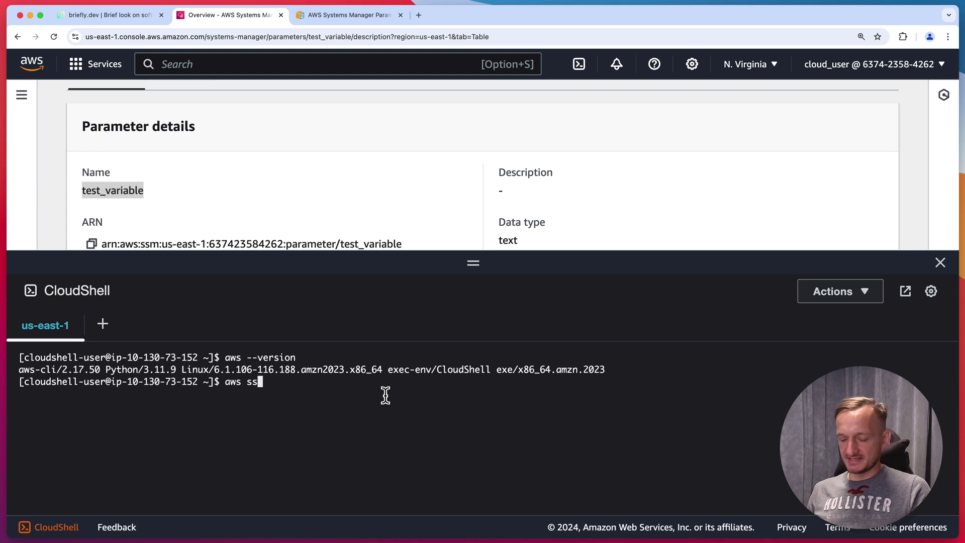
type("m get-param")
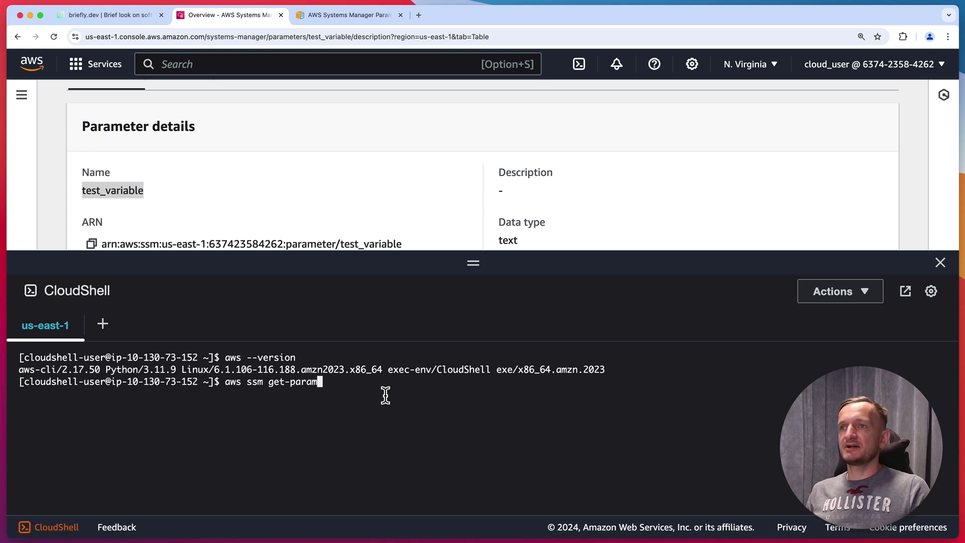
type("eter --")
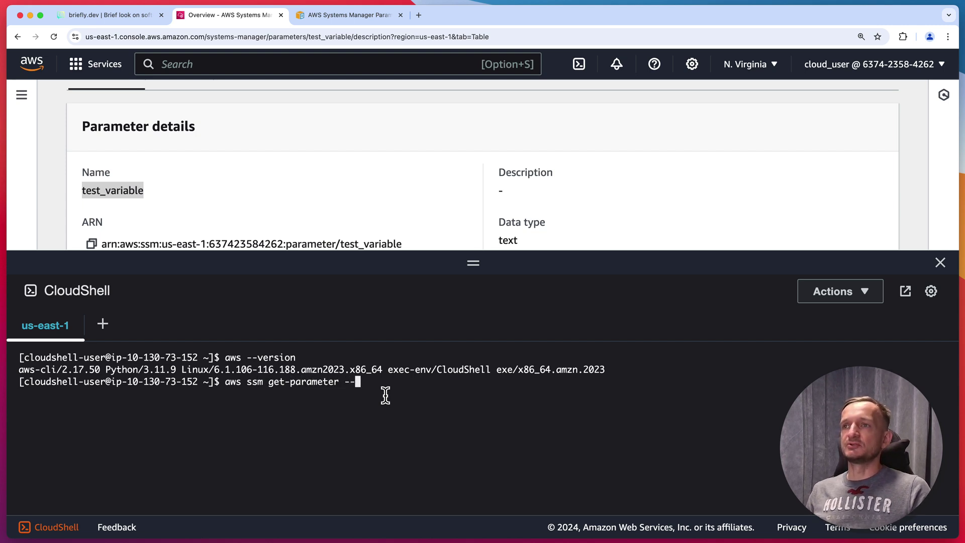
type("name \"")
key("super+v")
type("\"")
key("Return")
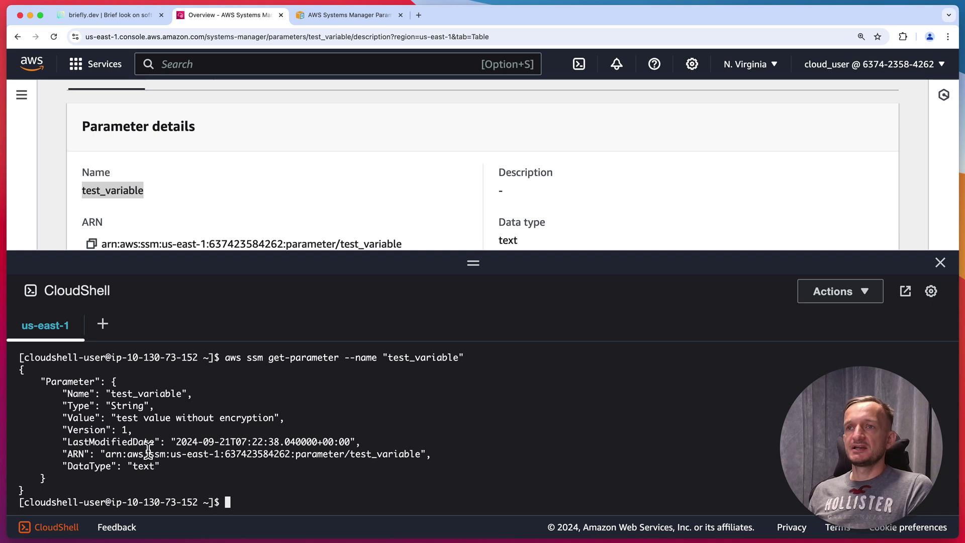
left_click_drag(116, 418, 254, 420)
left_click(254, 419)
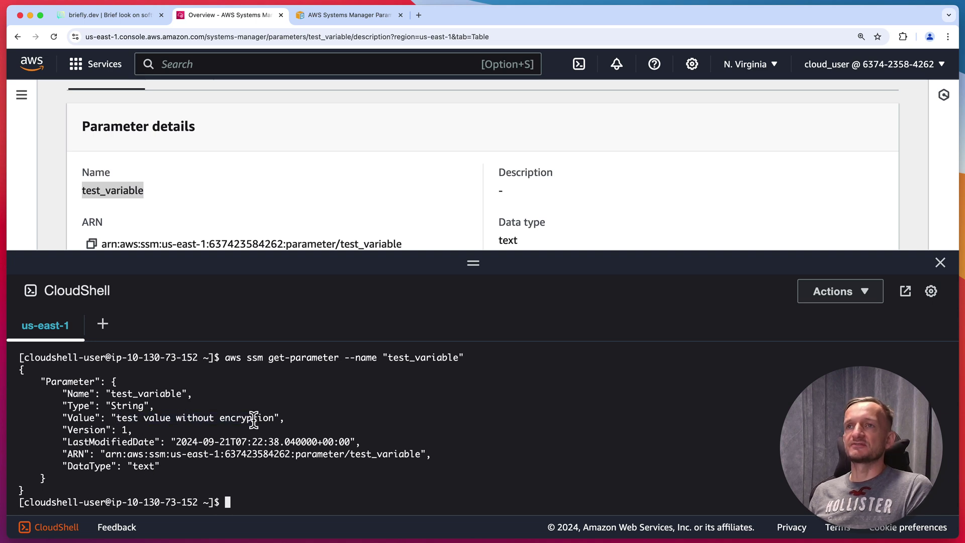
Shrink the CloudShell terminal and review the test_variable details for comparison with the command output
scroll(291, 155, "down", 3)
left_click(482, 266)
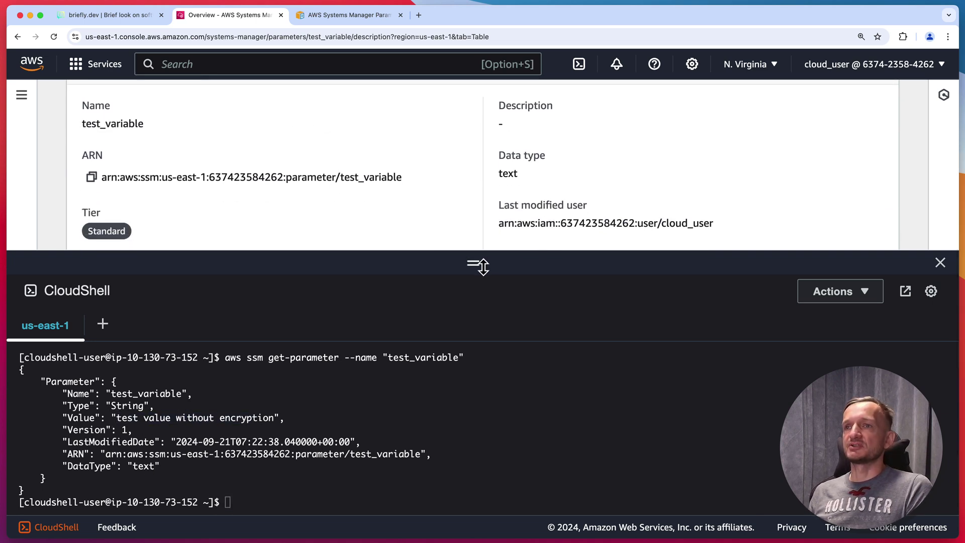
left_click_drag(482, 266, 473, 328)
scroll(326, 216, "down", 3)
scroll(324, 216, "up", 4)
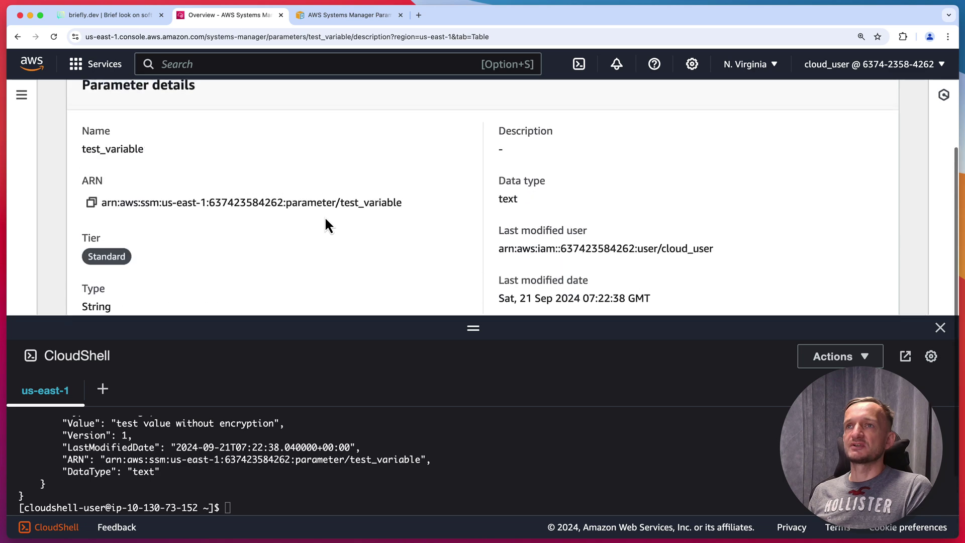
scroll(325, 216, "down", 3)
scroll(170, 251, "up", 6)
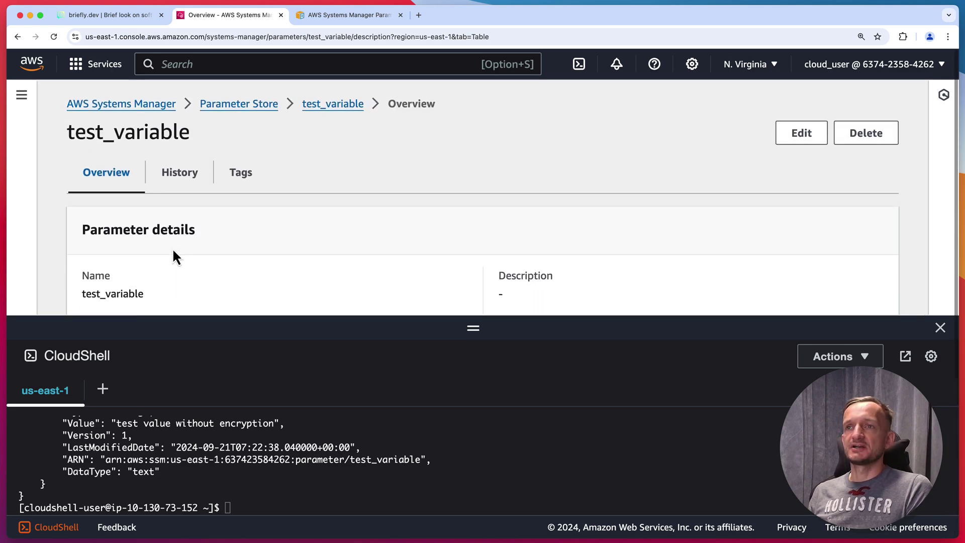
Return to the Parameter Store list and minimize the CloudShell terminal's height to show the parameters
left_click(342, 105)
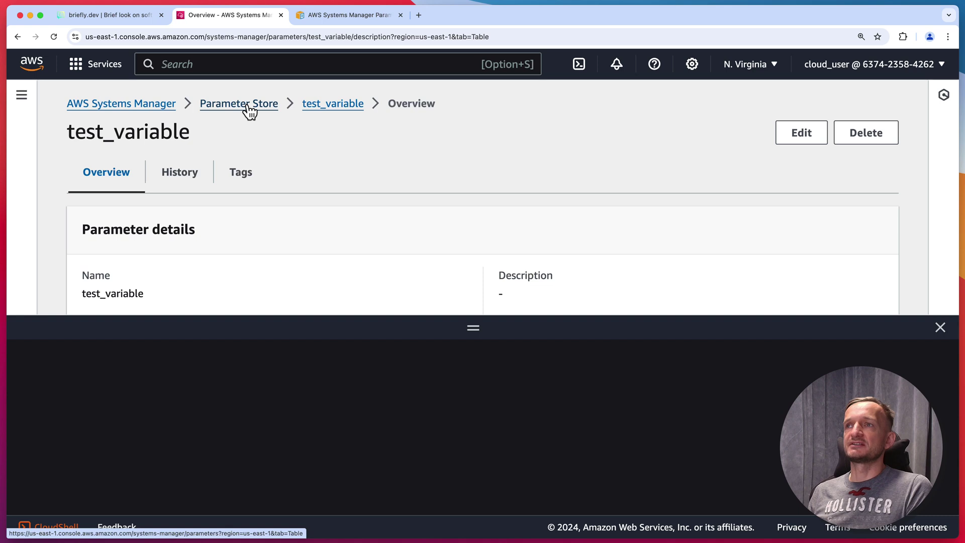
left_click(250, 105)
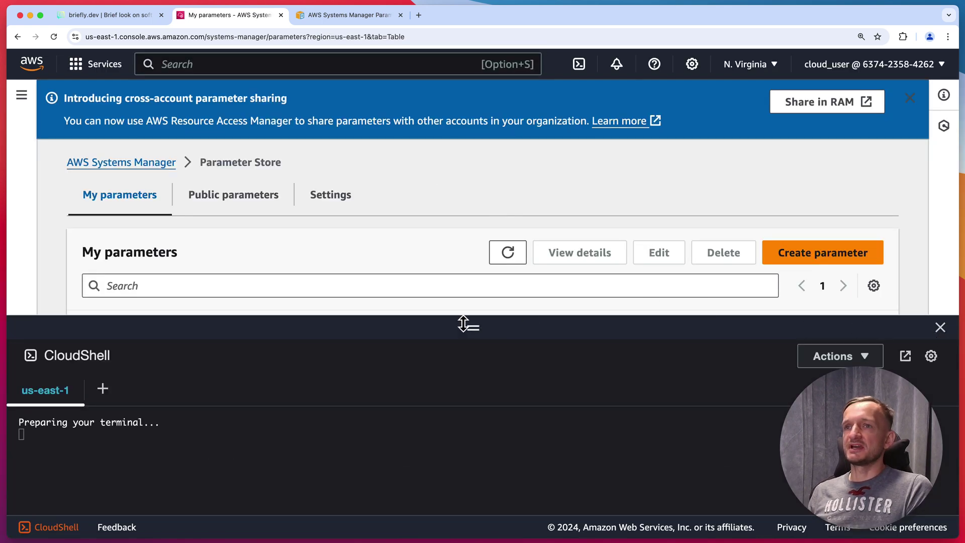
left_click_drag(462, 323, 471, 502)
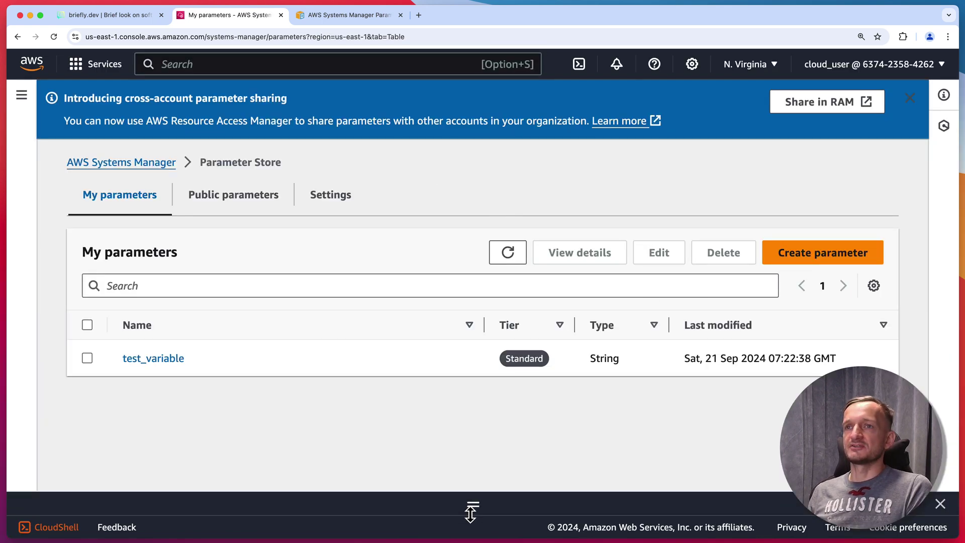
Start creating a new parameter and name it test_variable_enc
left_click(826, 255)
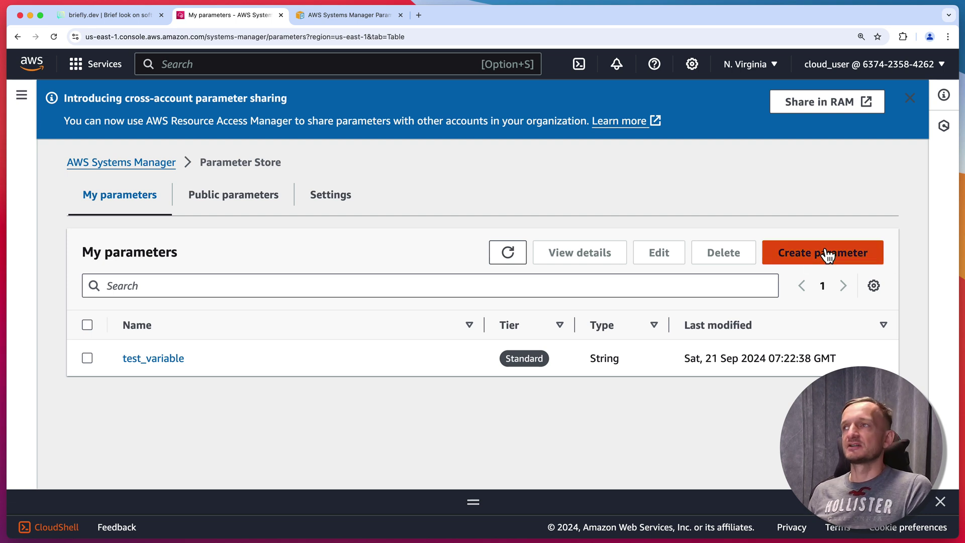
scroll(301, 262, "down", 1)
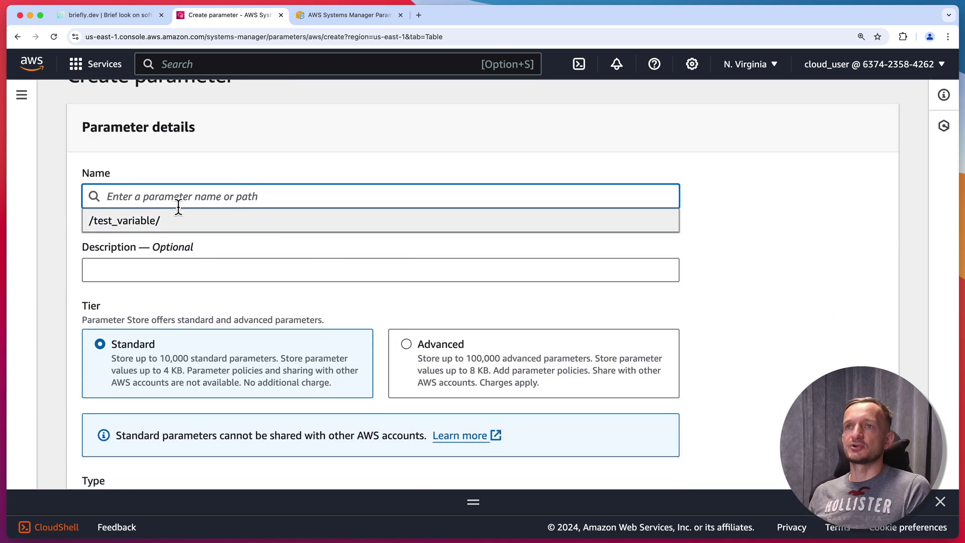
type("/test")
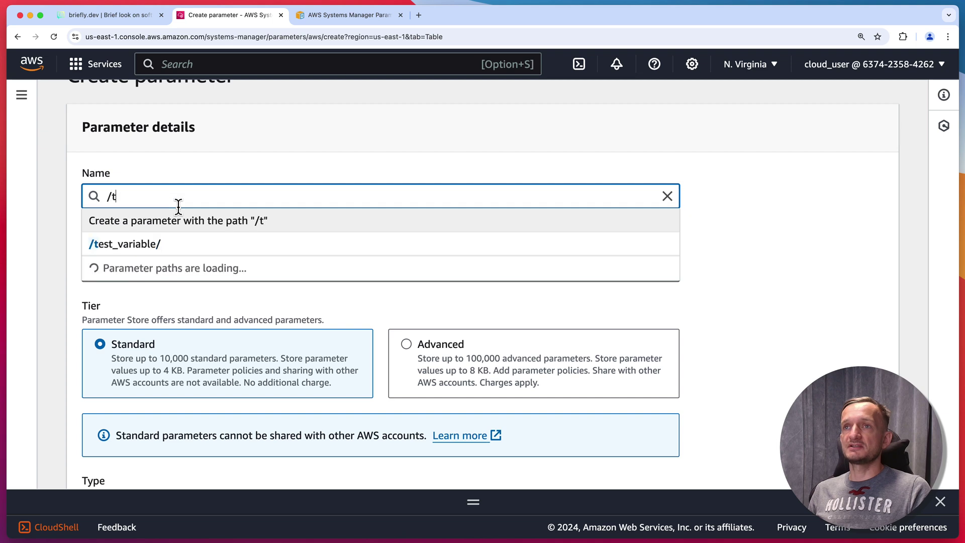
key("BackSpace")
key("BackSpace")
key("BackSpace")
key("BackSpace")
key("BackSpace")
type("te")
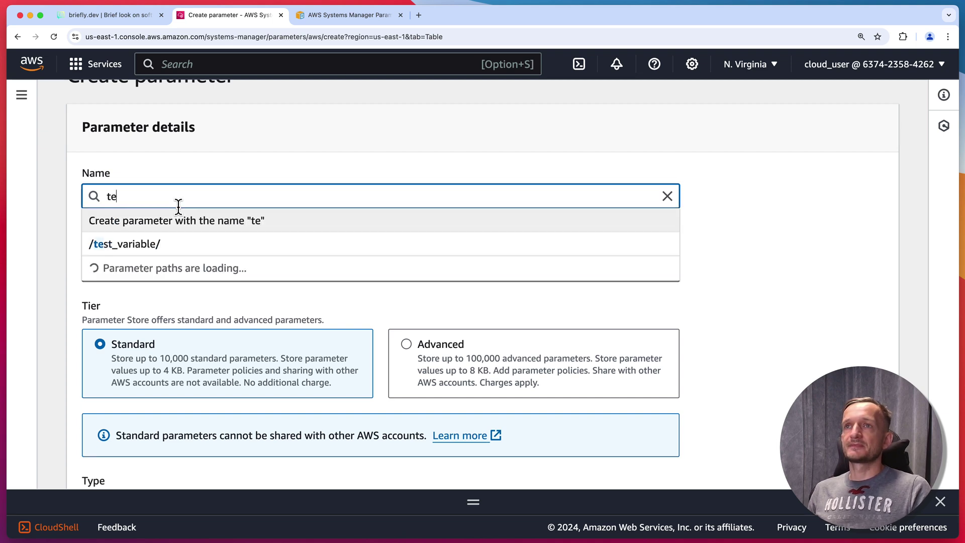
type("st_variable_env")
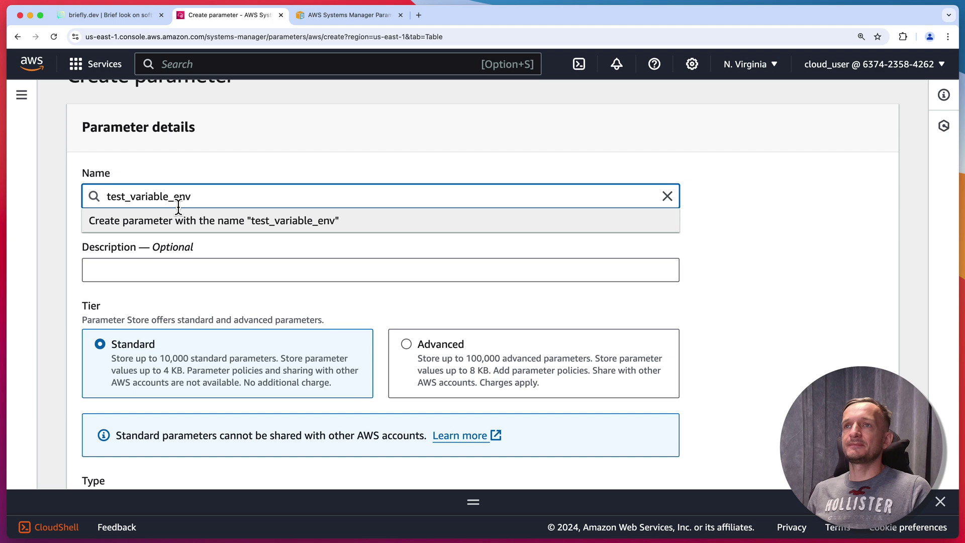
key("BackSpace")
type("c")
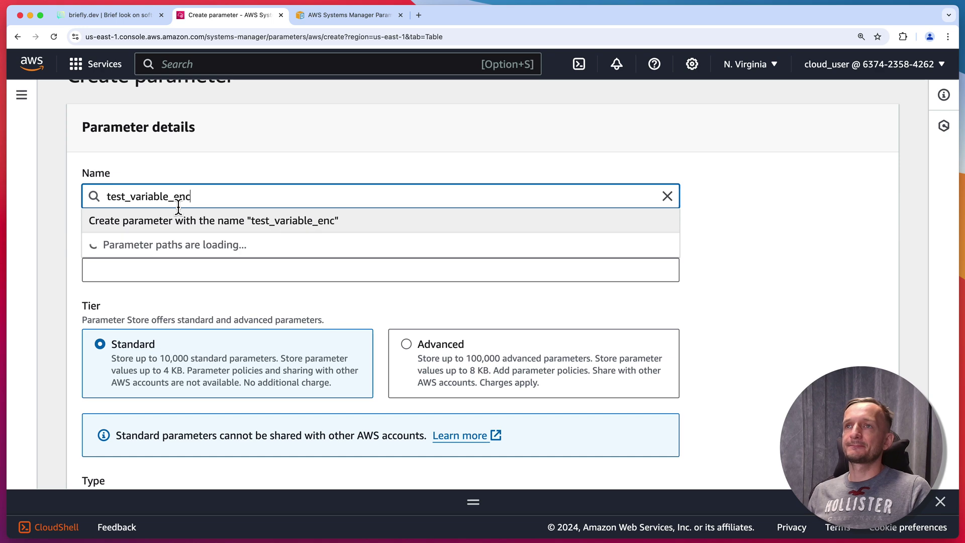
Set the new parameter's type to SecureString, keeping the Standard tier
double_click(158, 297)
scroll(164, 298, "down", 2)
scroll(164, 297, "down", 3)
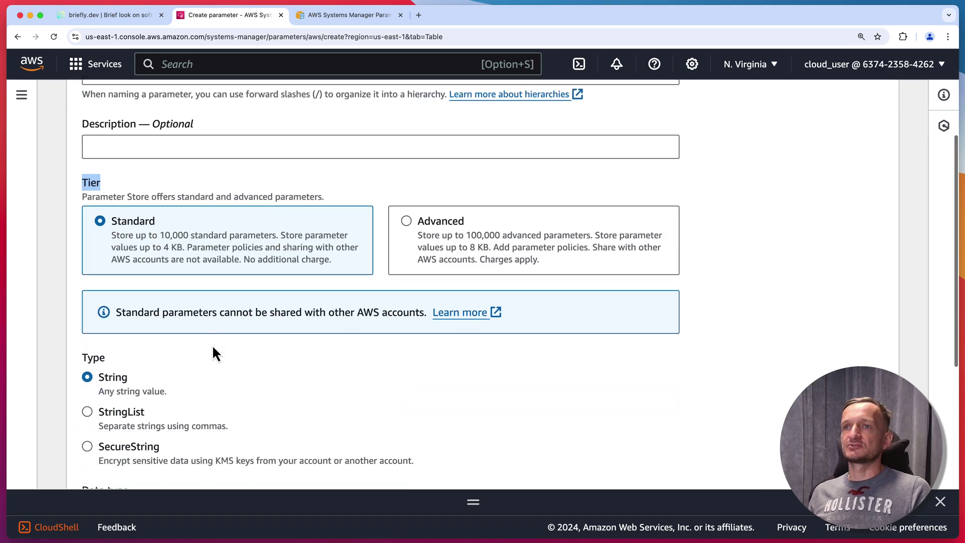
left_click(143, 398)
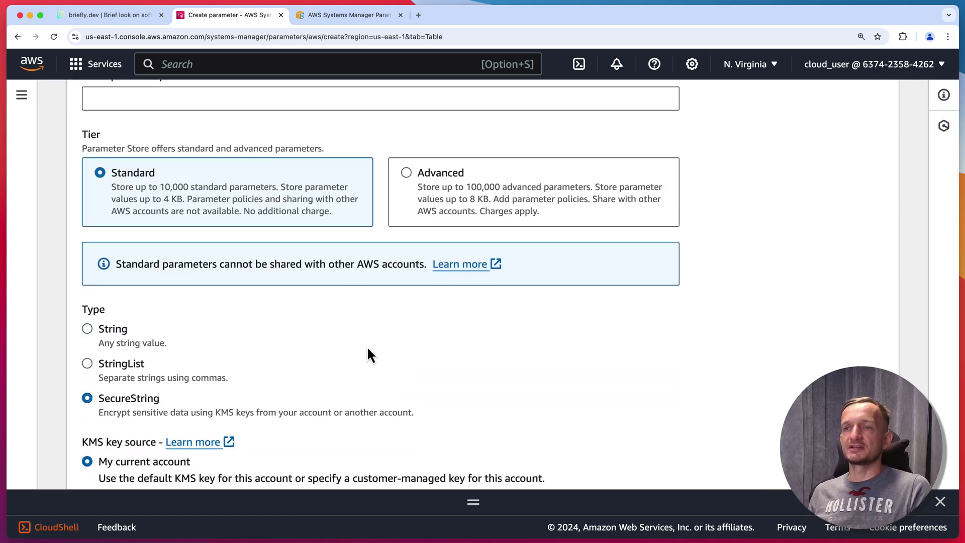
scroll(371, 342, "down", 5)
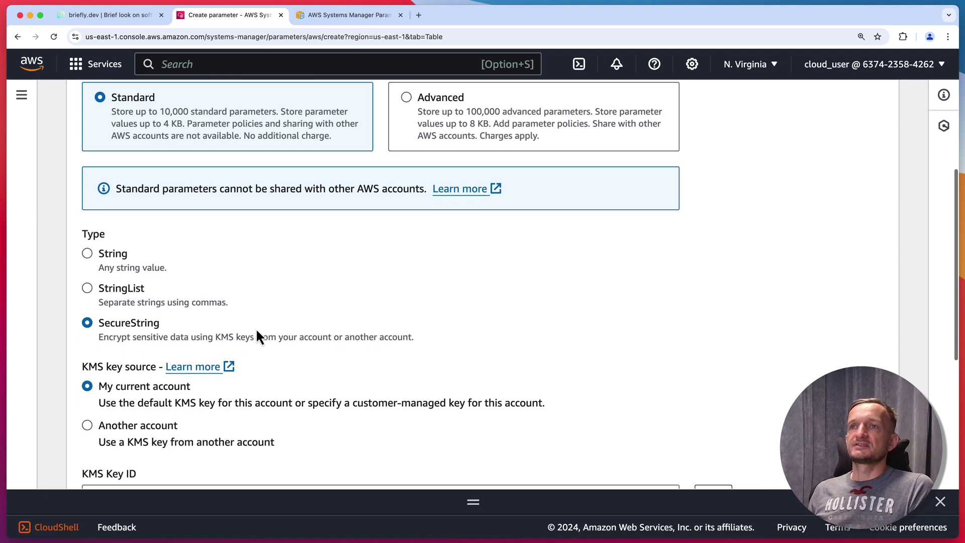
scroll(263, 330, "down", 1)
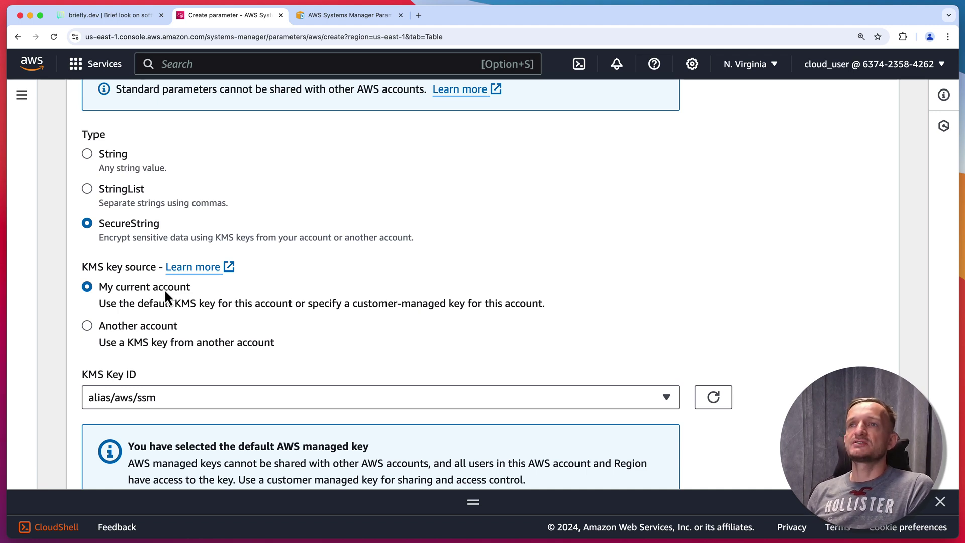
Examine the Another account key source and the available KMS key IDs, keeping My current account with alias/aws/ssm
left_click(151, 325)
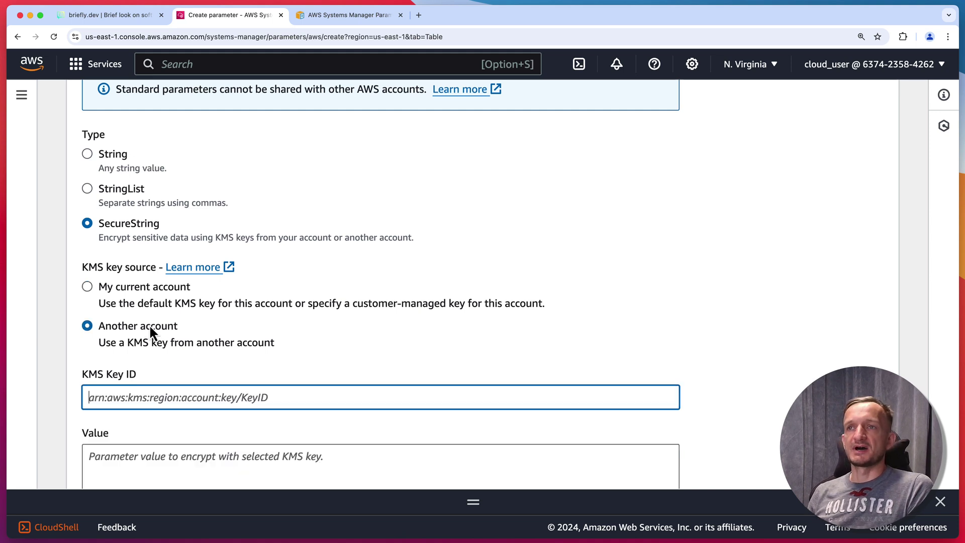
scroll(411, 347, "down", 2)
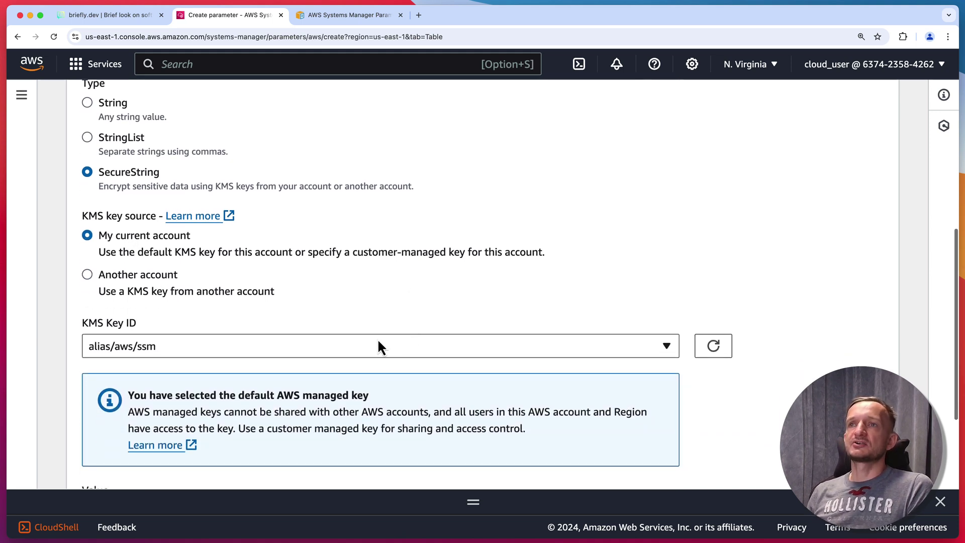
left_click(281, 346)
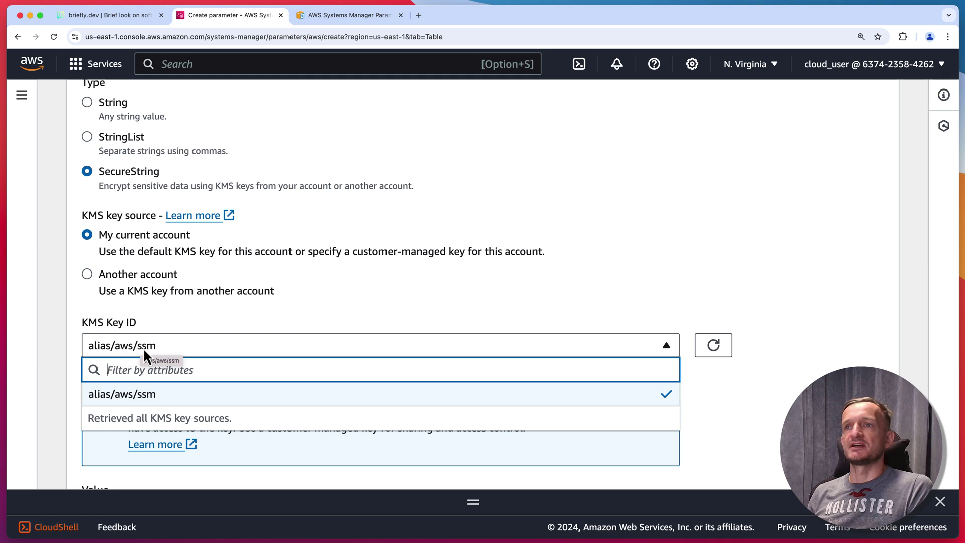
left_click(253, 332)
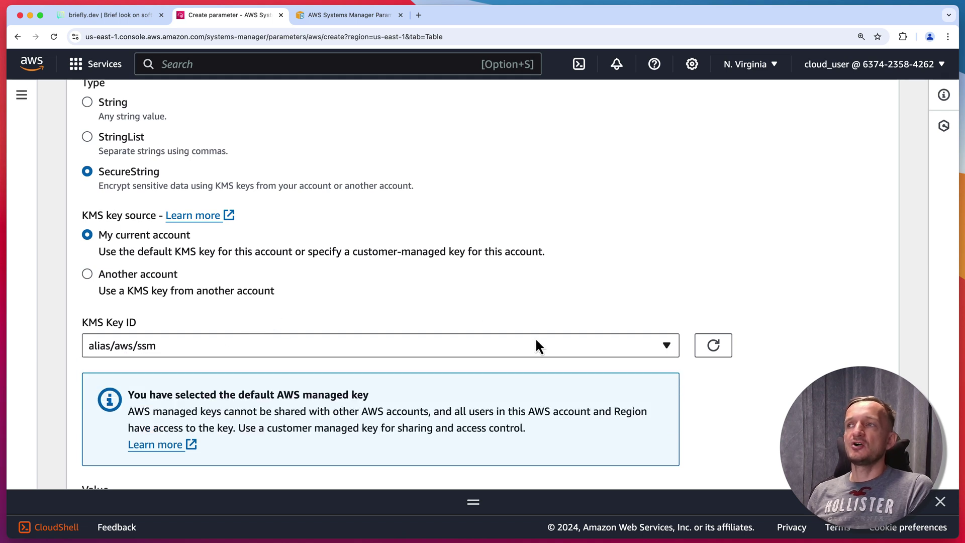
left_click(482, 345)
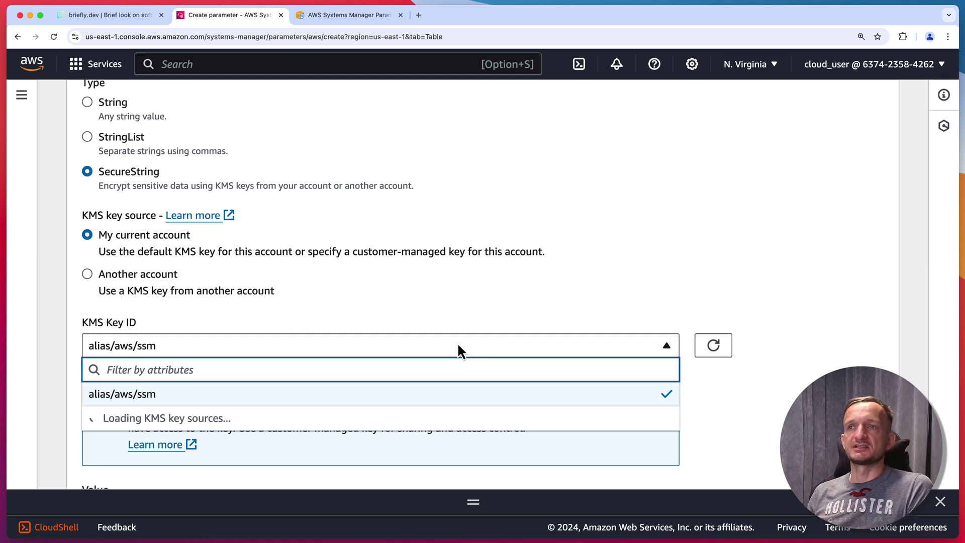
left_click(457, 342)
Enter "test value with encryption" as the parameter value and create the parameter without tags
scroll(399, 295, "down", 2)
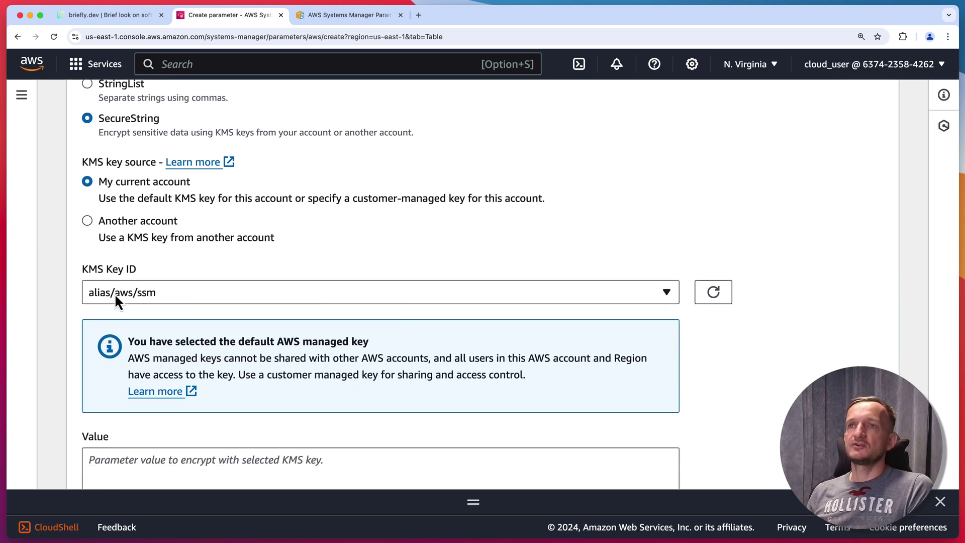
scroll(279, 333, "down", 2)
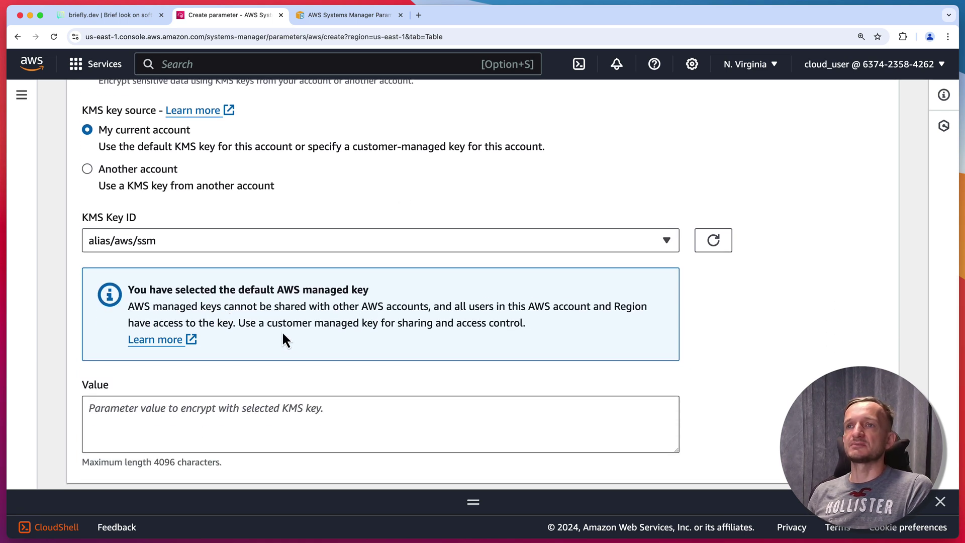
left_click(256, 408)
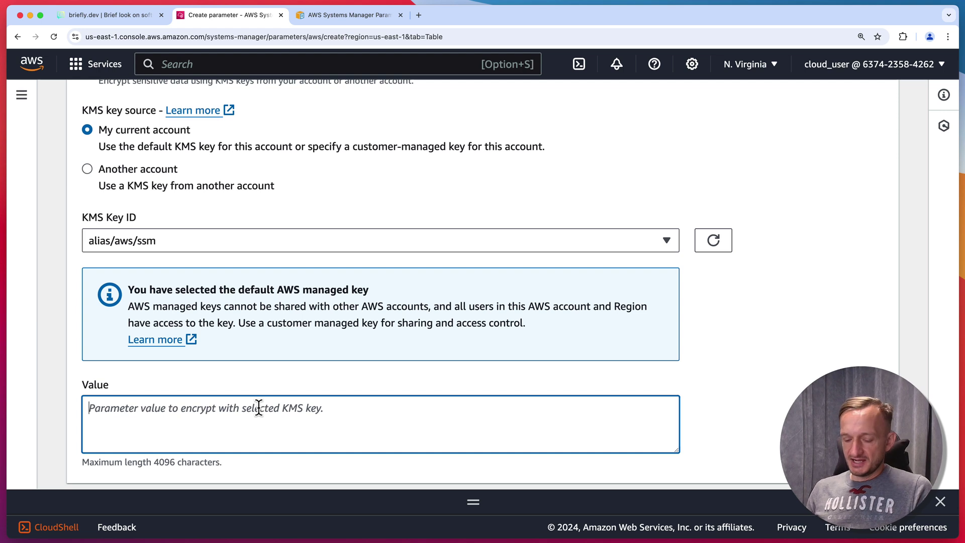
type("test value wi")
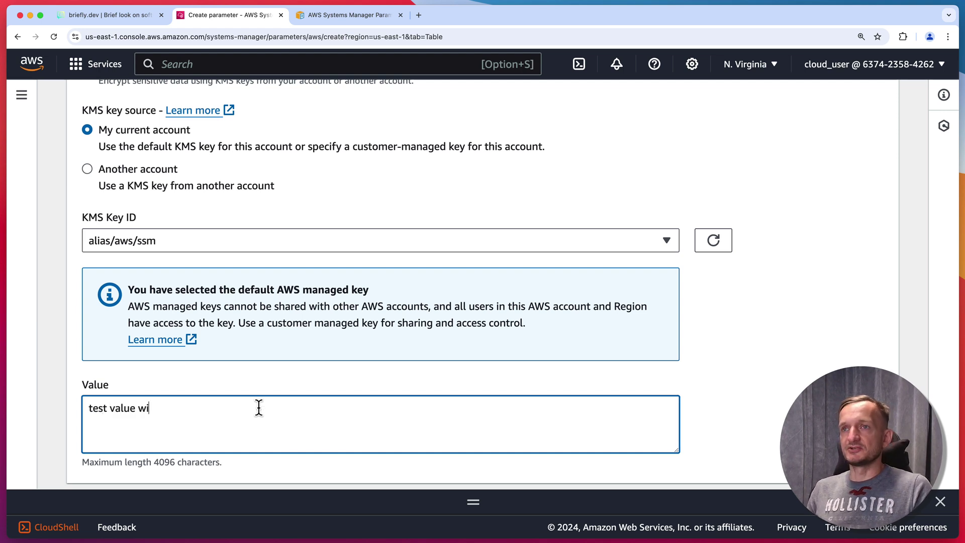
type("th encry")
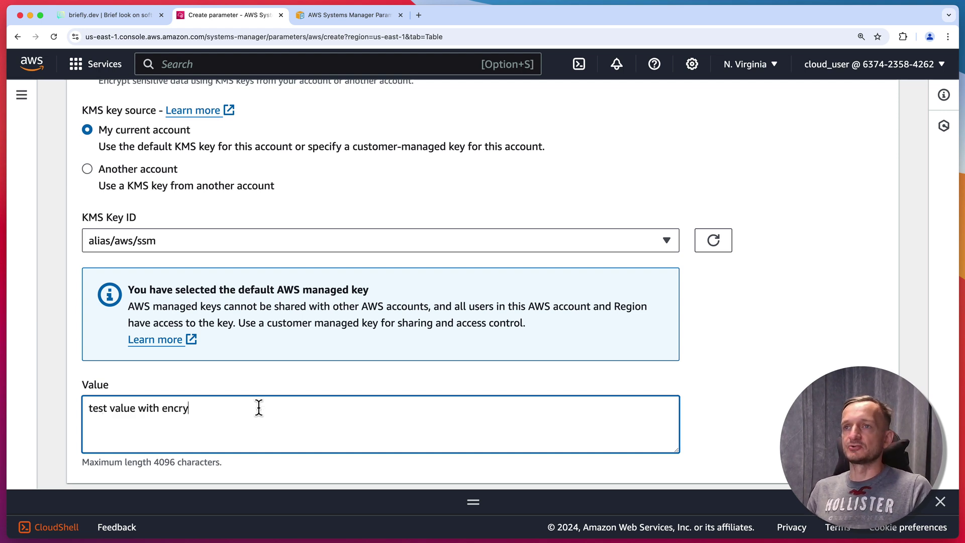
type("ption")
scroll(242, 317, "down", 5)
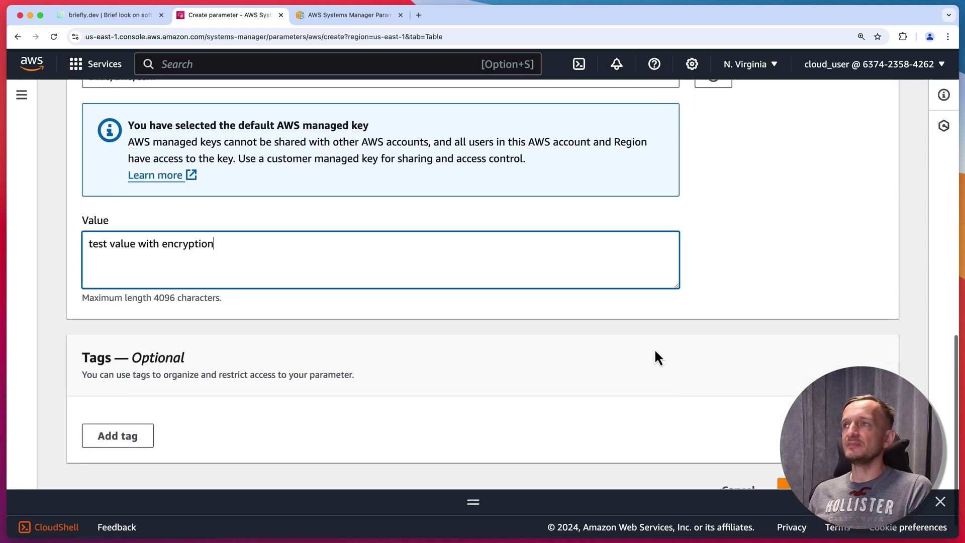
scroll(656, 352, "down", 1)
left_click(834, 461)
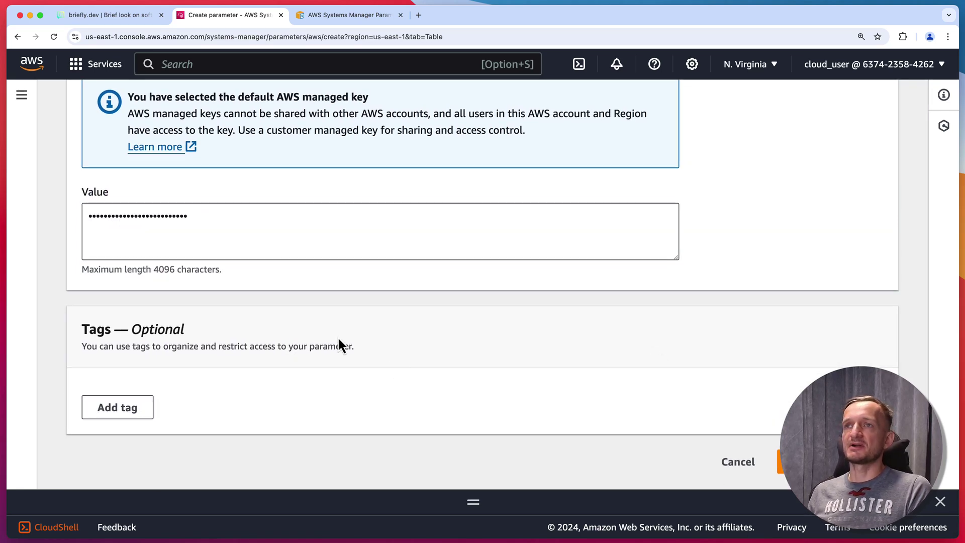
Open the details of the test_variable_enc parameter from the My parameters list
scroll(352, 345, "up", 1)
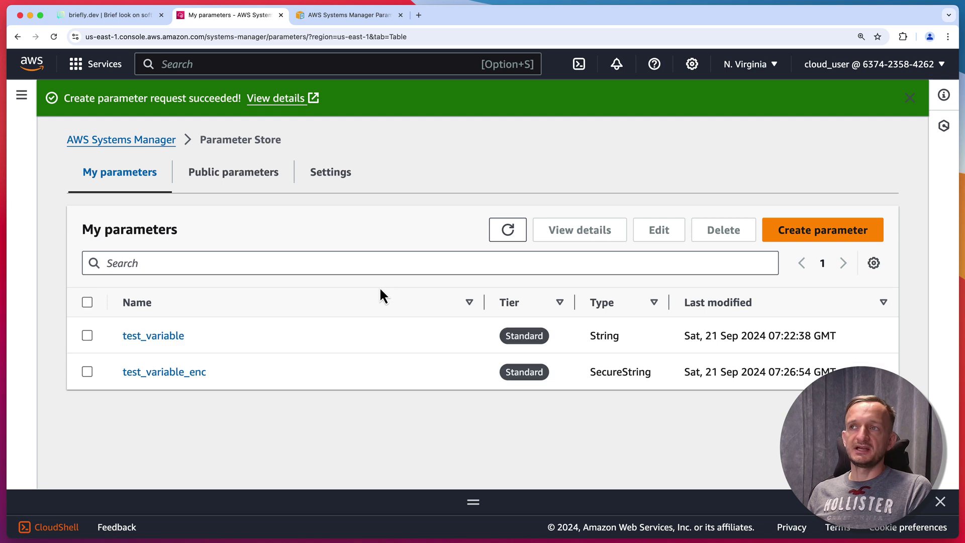
left_click(186, 377)
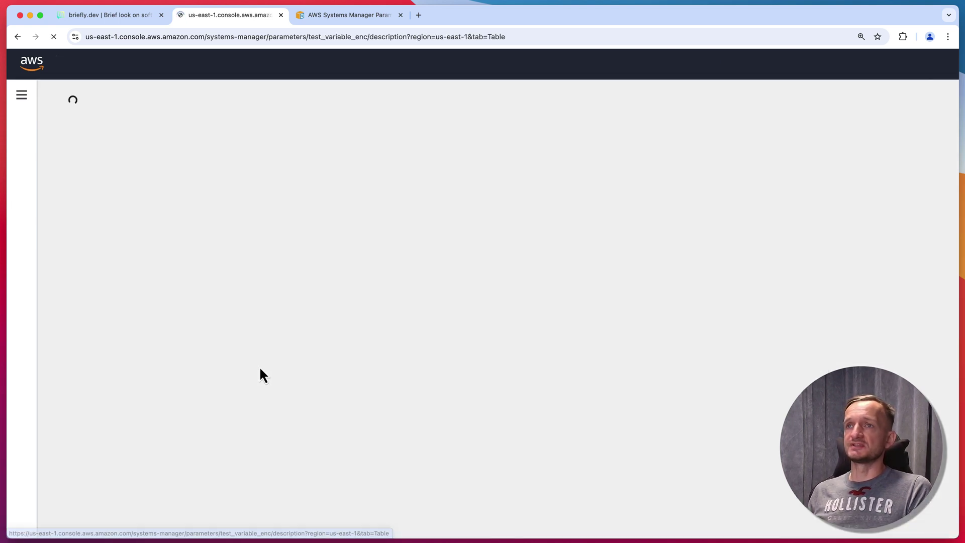
Toggle the decrypted value display in the test_variable_enc parameter details, leaving the value shown
scroll(278, 347, "down", 2)
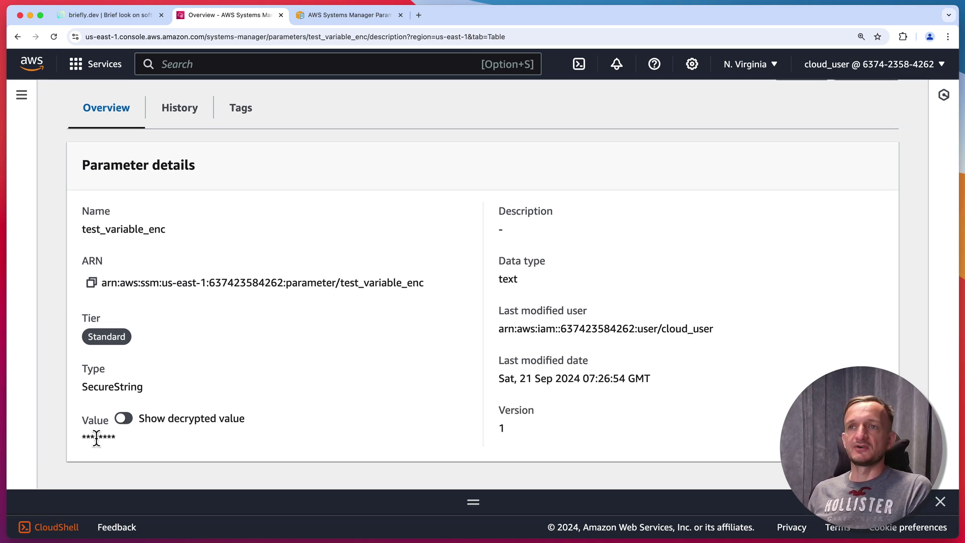
left_click(125, 421)
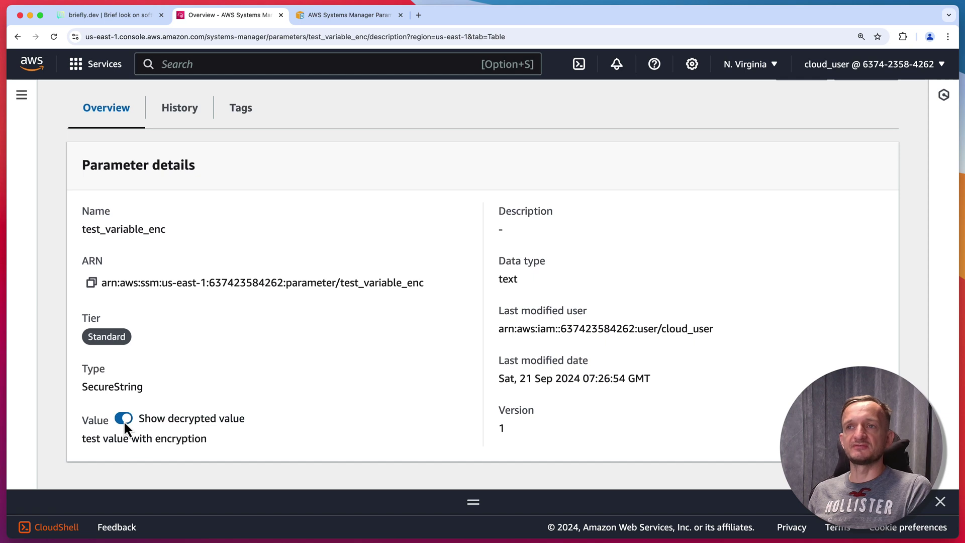
left_click(124, 420)
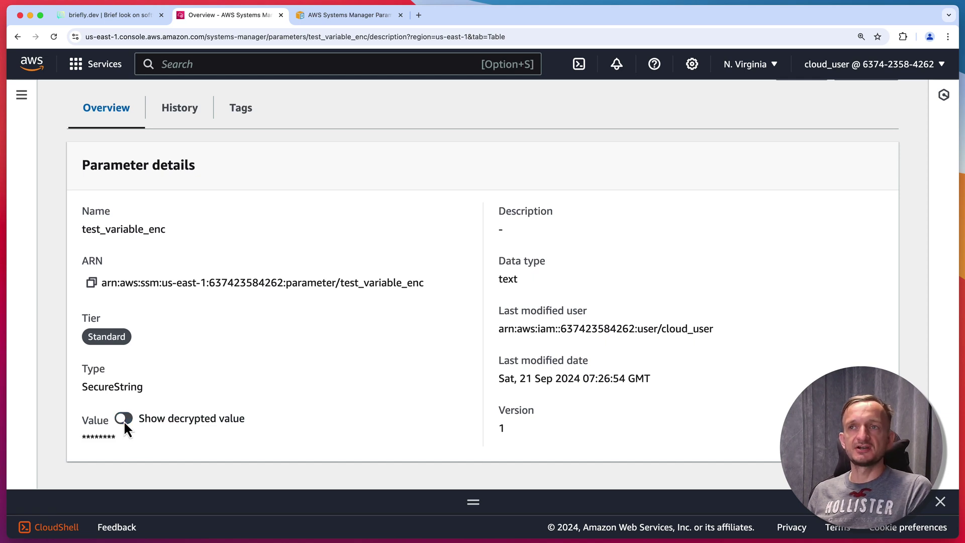
left_click(124, 420)
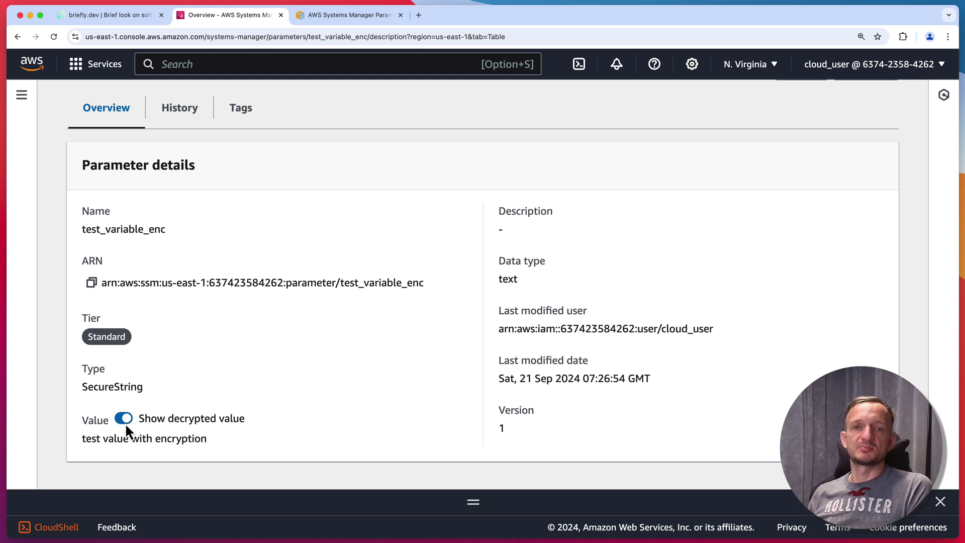
scroll(162, 400, "up", 1)
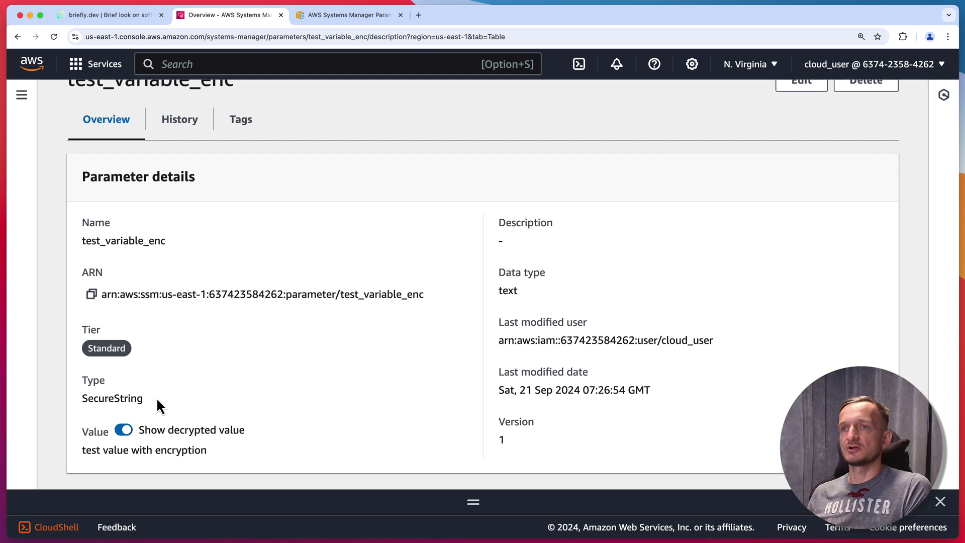
left_click(124, 430)
left_click(124, 430)
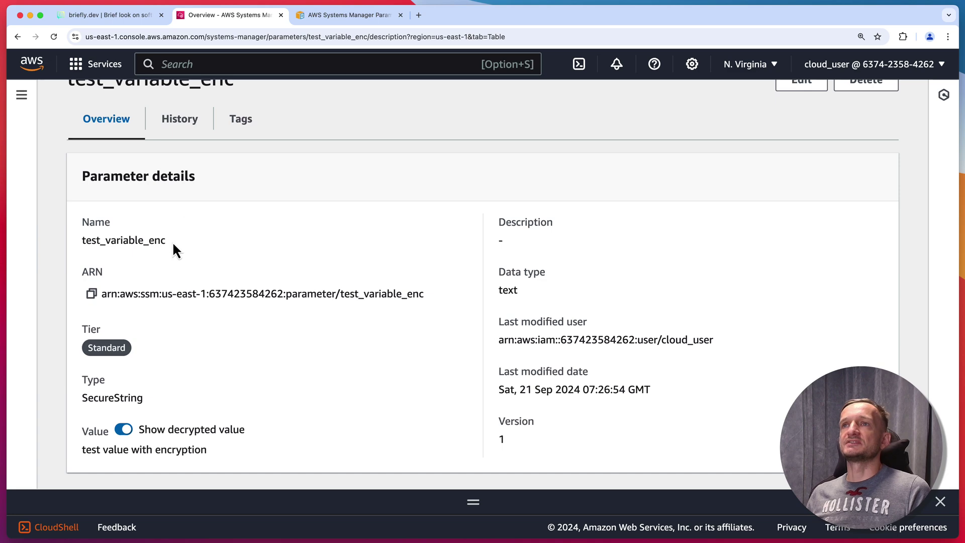
Close the AWS Systems Manager documentation page and enlarge the CloudShell terminal below the test_variable_enc details
left_click_drag(173, 242, 78, 240)
key("ctrl+Tab")
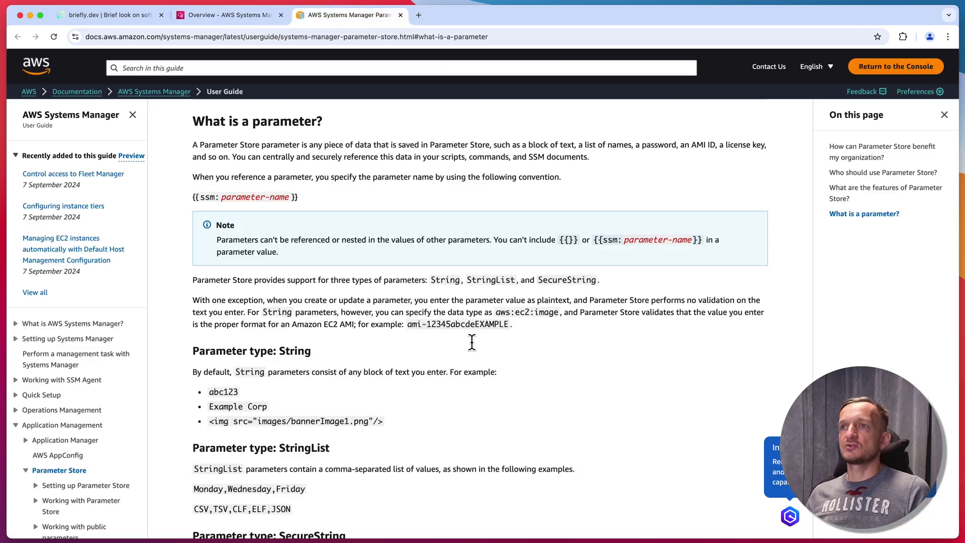
left_click(400, 15)
left_click_drag(470, 502, 478, 267)
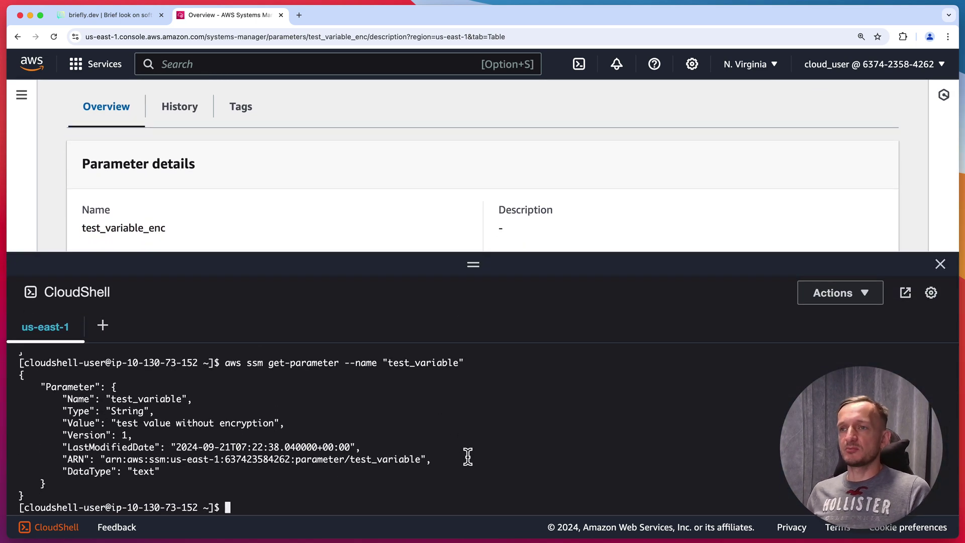
Run aws ssm get-parameter --name "test_variable_enc" in CloudShell to retrieve the parameter without decryption
key("Up")
key("Left")
type("_en")
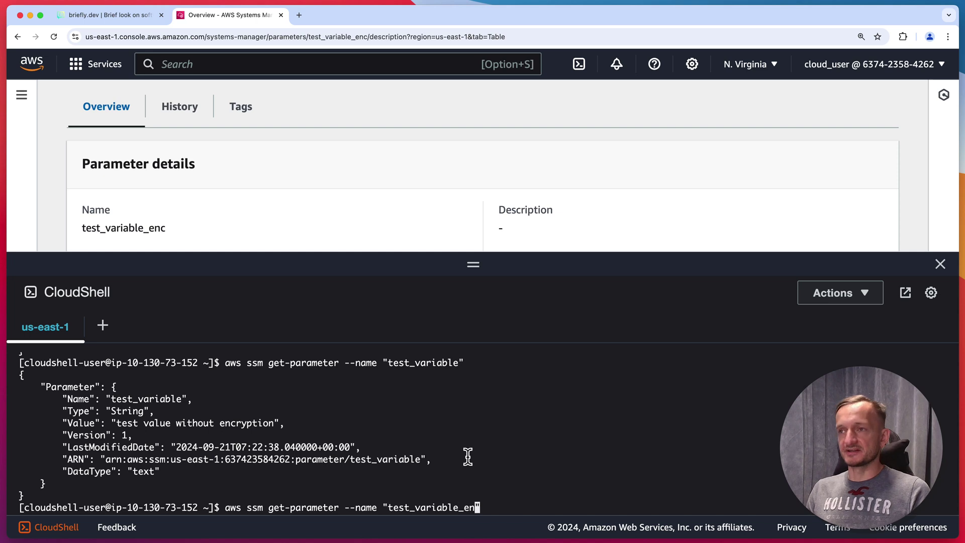
type("c")
key("Return")
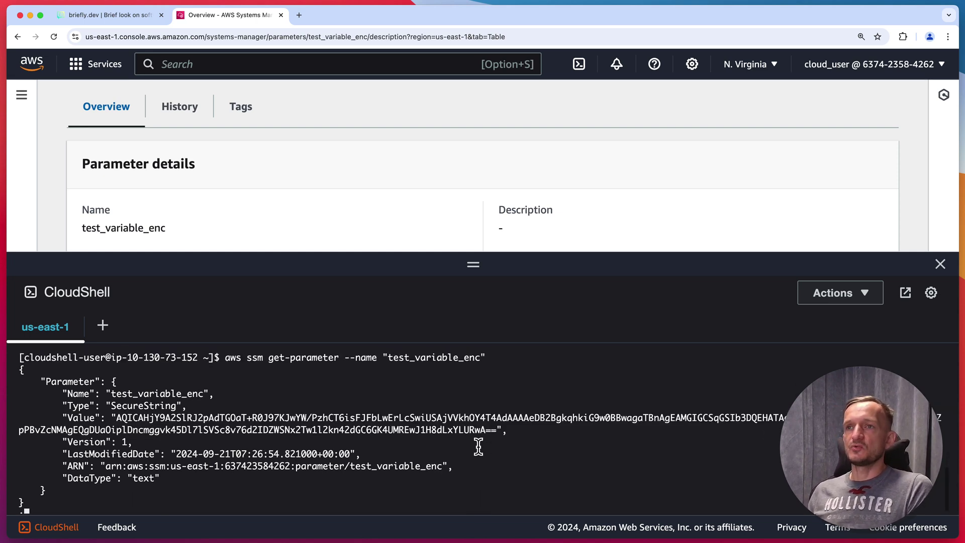
Examine the encrypted Value field in the get-parameter output and exit the output pager
scroll(478, 447, "up", 1)
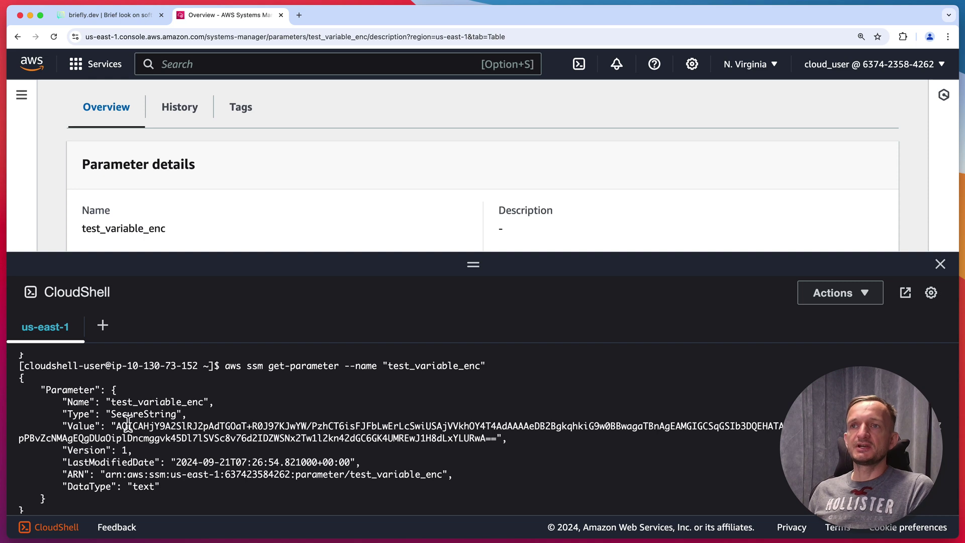
left_click_drag(114, 426, 493, 436)
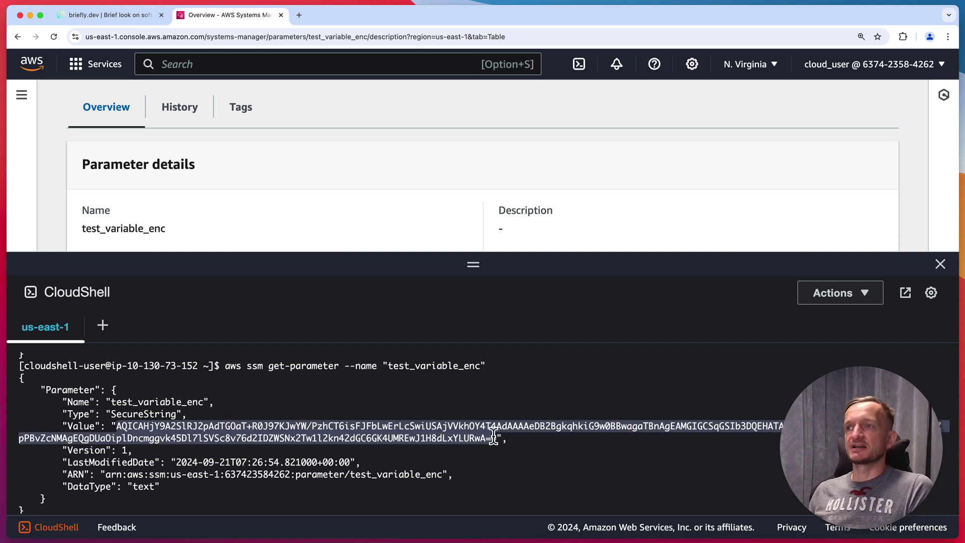
left_click(495, 437)
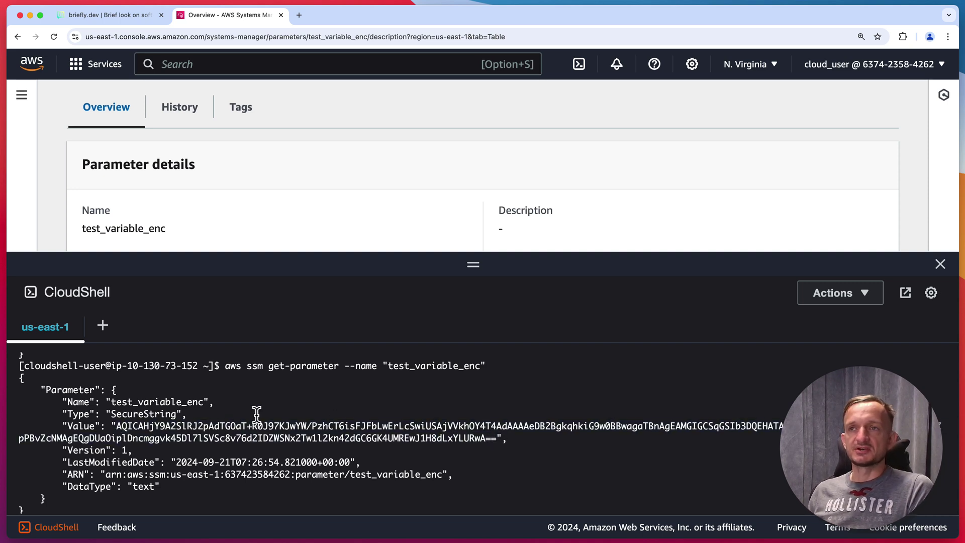
left_click_drag(115, 426, 570, 438)
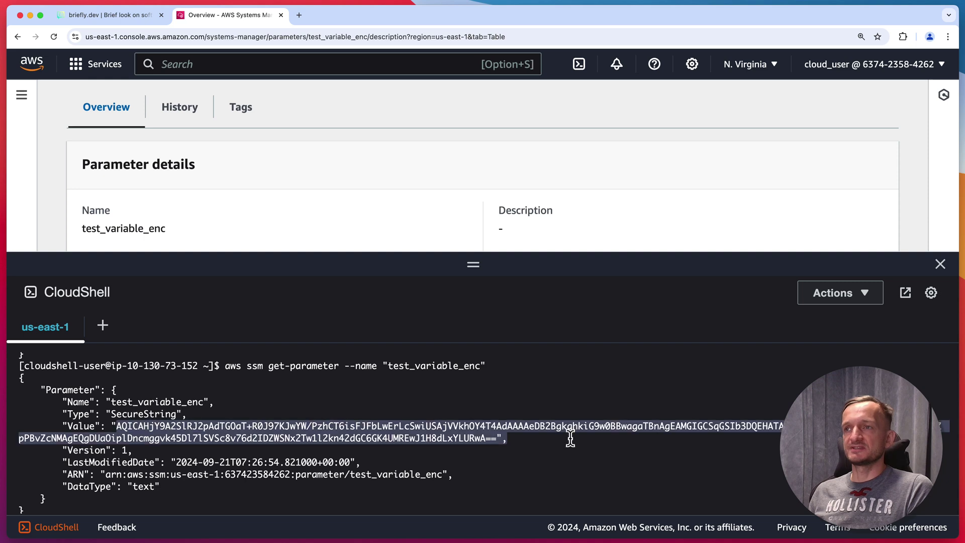
left_click(538, 437)
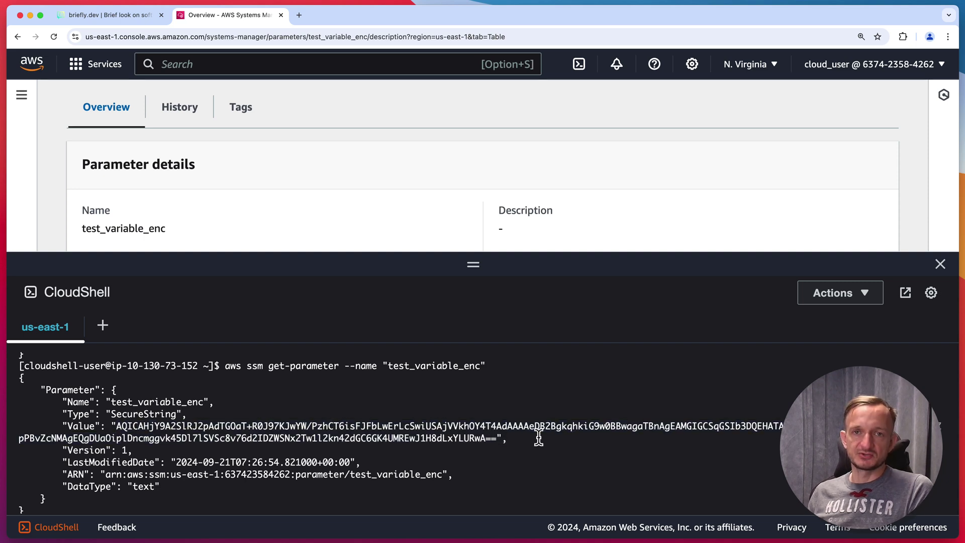
scroll(539, 437, "down", 1)
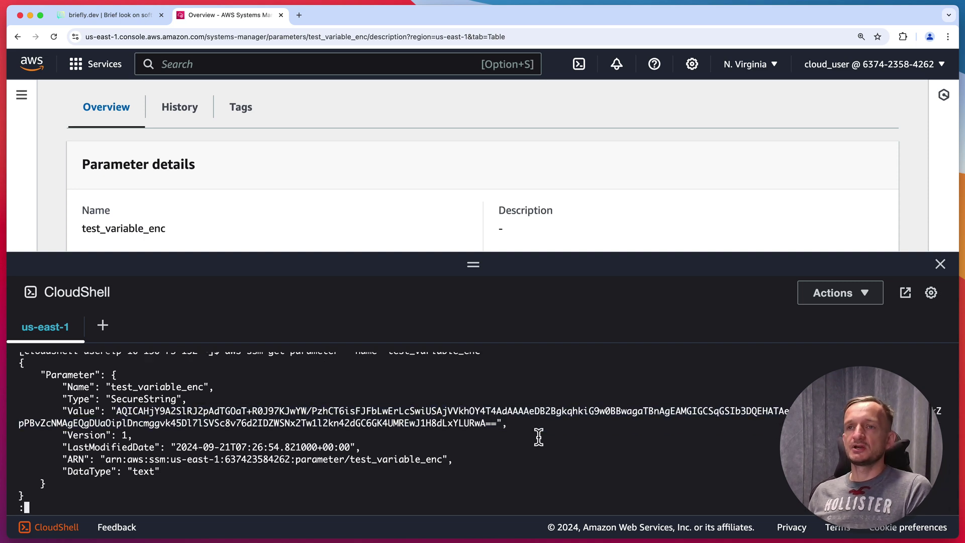
scroll(538, 437, "down", 1)
key("q")
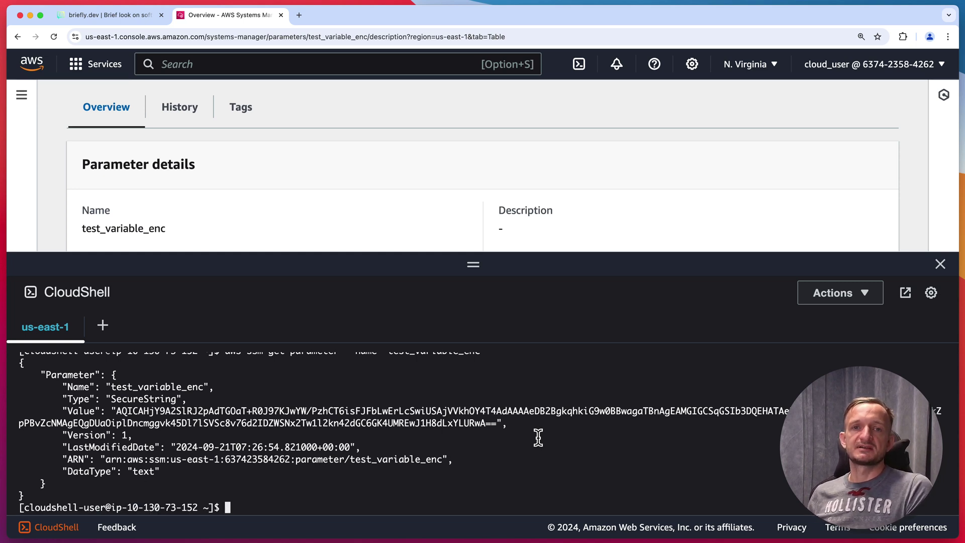
Run aws ssm get-parameter --name "test_variable_enc" --with-decryption in CloudShell to retrieve the decrypted parameter
key("Up")
type("--w")
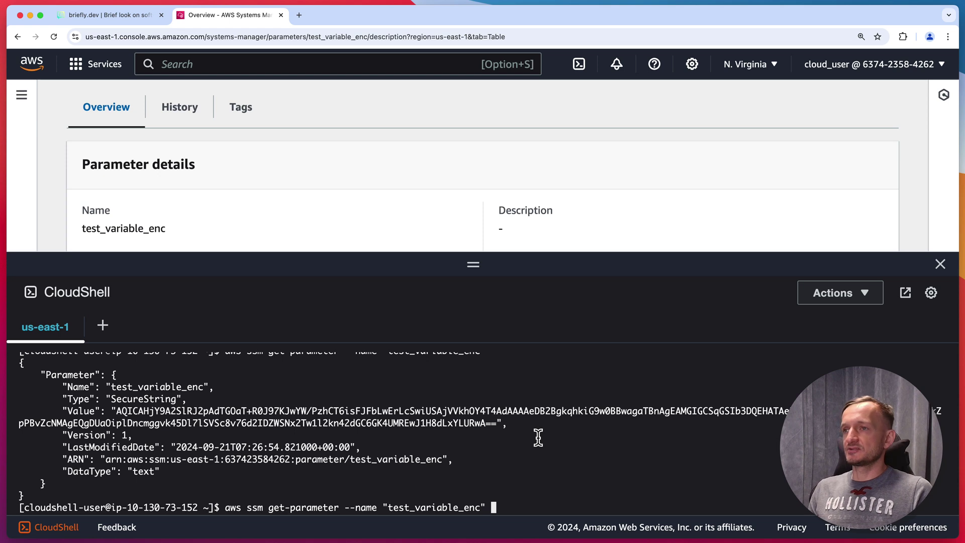
type("ith-decryption")
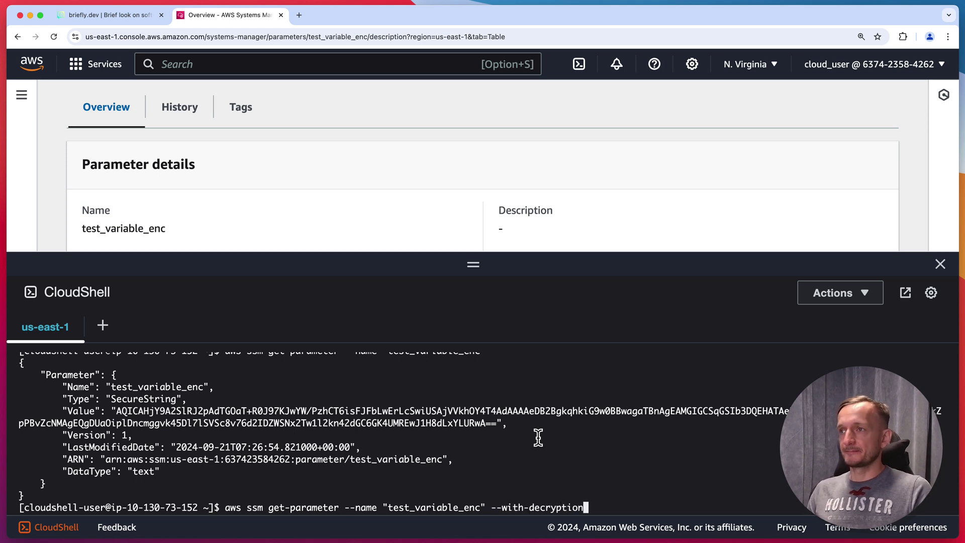
key("Return")
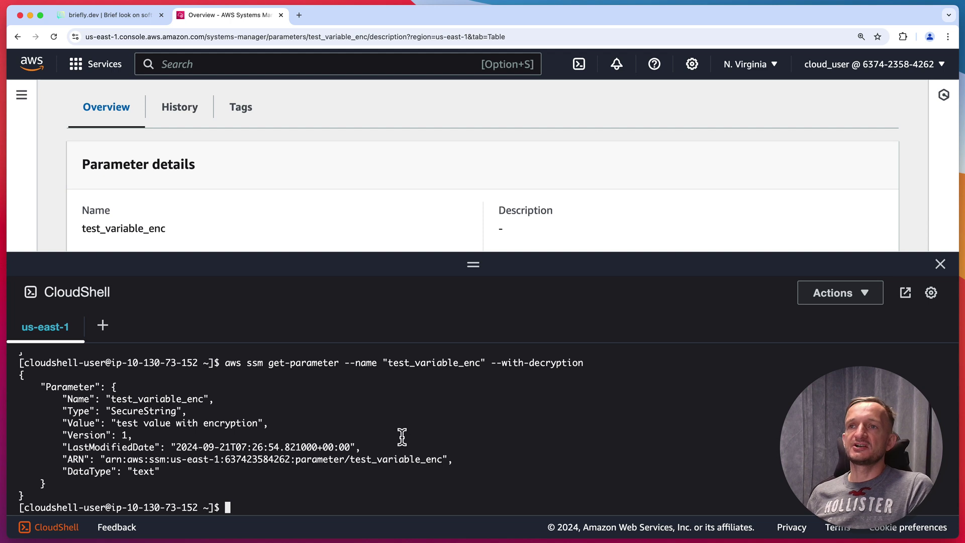
Compare the Value in the decrypted output with the console's parameter details and the earlier encrypted output
left_click_drag(115, 420, 226, 422)
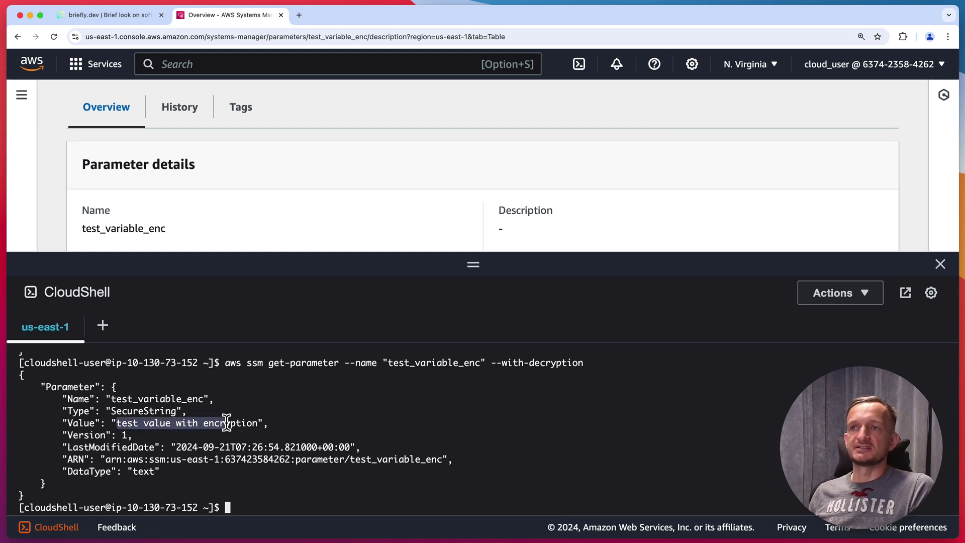
scroll(285, 157, "down", 3)
scroll(281, 173, "down", 3)
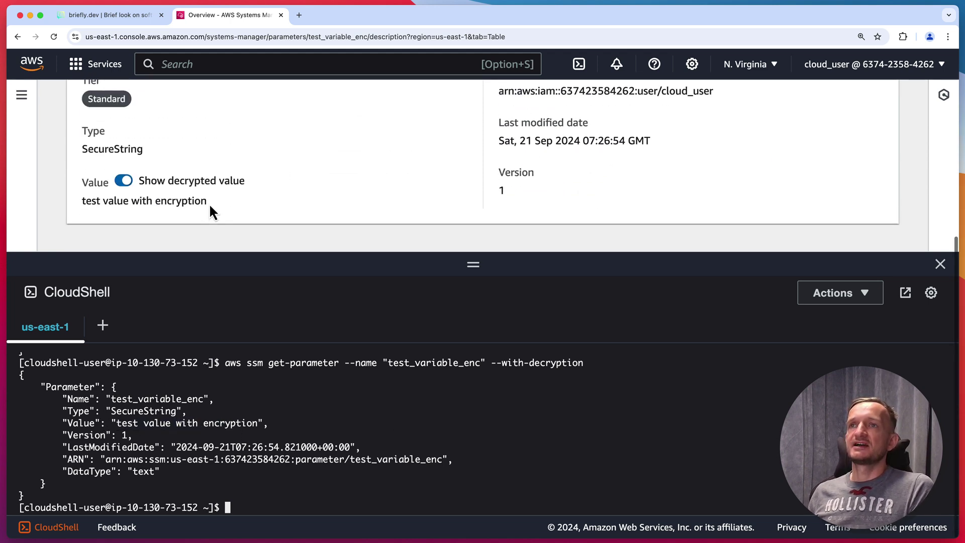
scroll(296, 383, "up", 1)
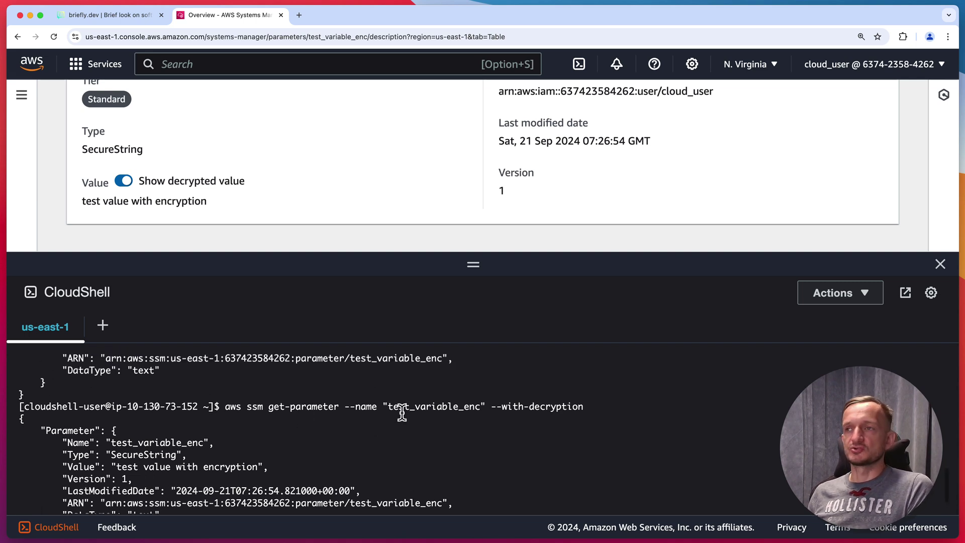
scroll(402, 407, "up", 3)
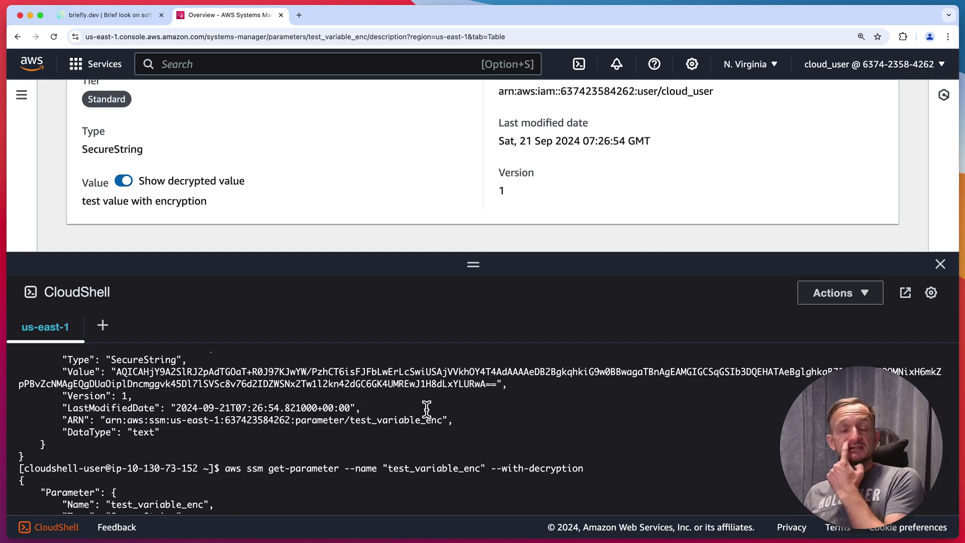
scroll(426, 408, "up", 1)
scroll(427, 408, "down", 5)
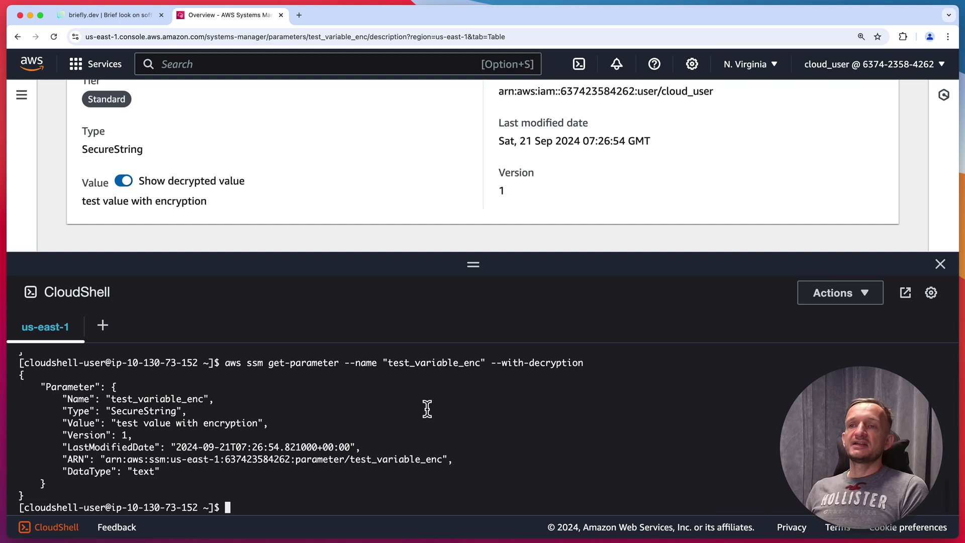